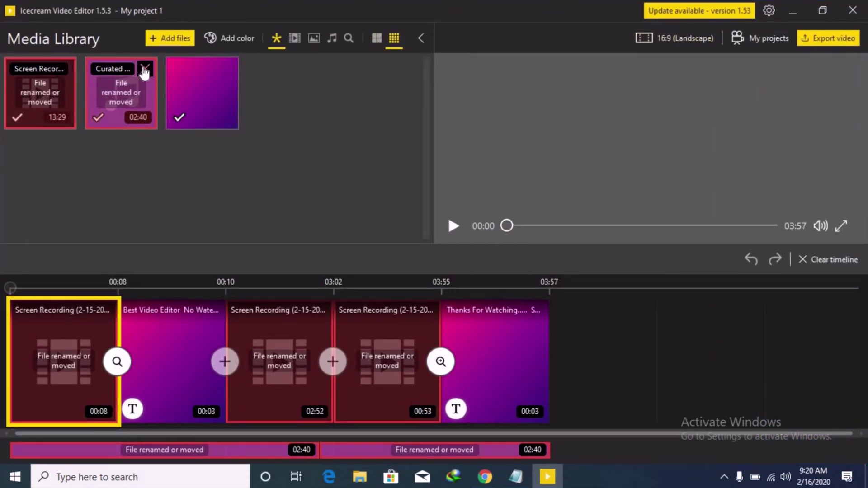
Step: Remove the Curated music file, the purple gradient color and the missing screen recording from the Media Library
{"action": "left_click", "coordinate": [145, 69]}
{"action": "left_click", "coordinate": [455, 265]}
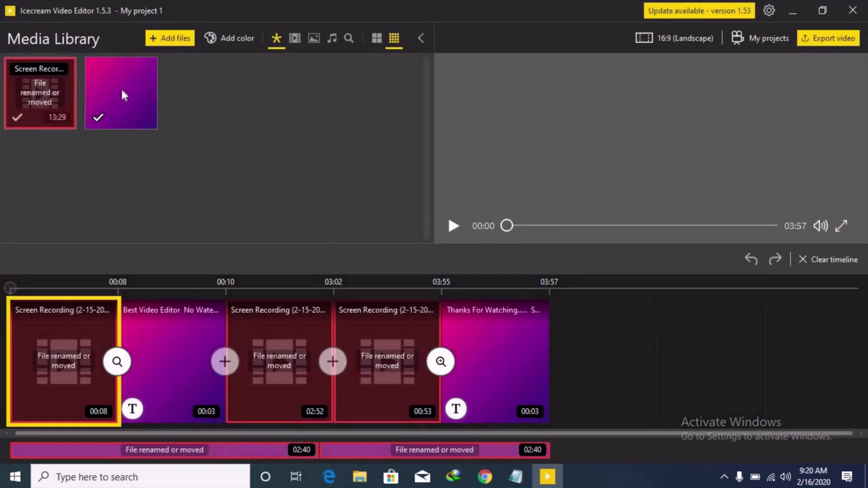
{"action": "left_click", "coordinate": [144, 69]}
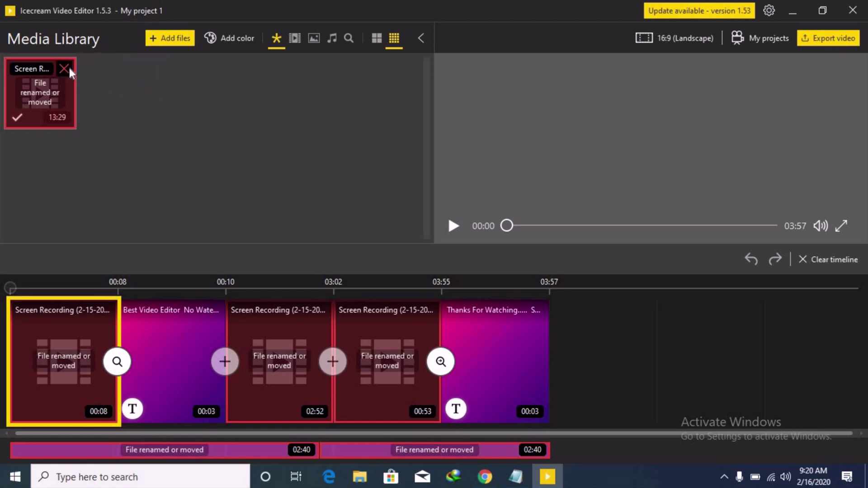
{"action": "left_click", "coordinate": [64, 68]}
{"action": "left_click", "coordinate": [489, 264]}
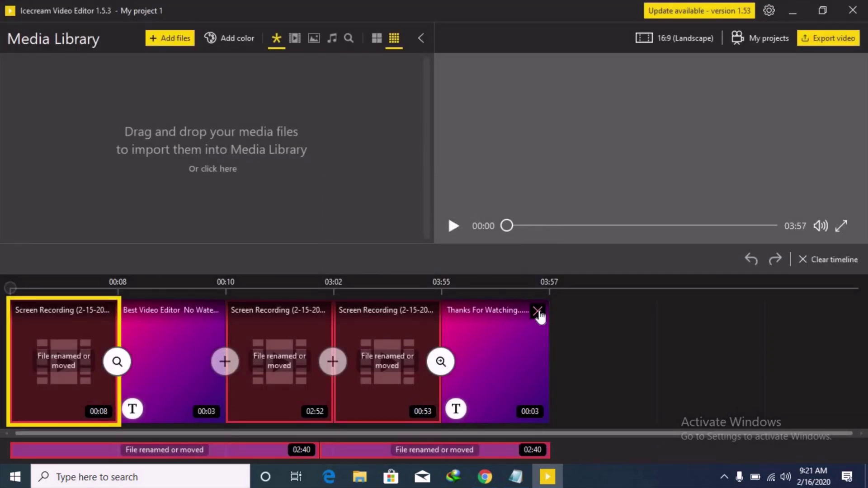
Step: Delete all the old screen recording and title clips from the video track of the timeline
{"action": "left_click", "coordinate": [538, 311]}
{"action": "left_click", "coordinate": [430, 311]}
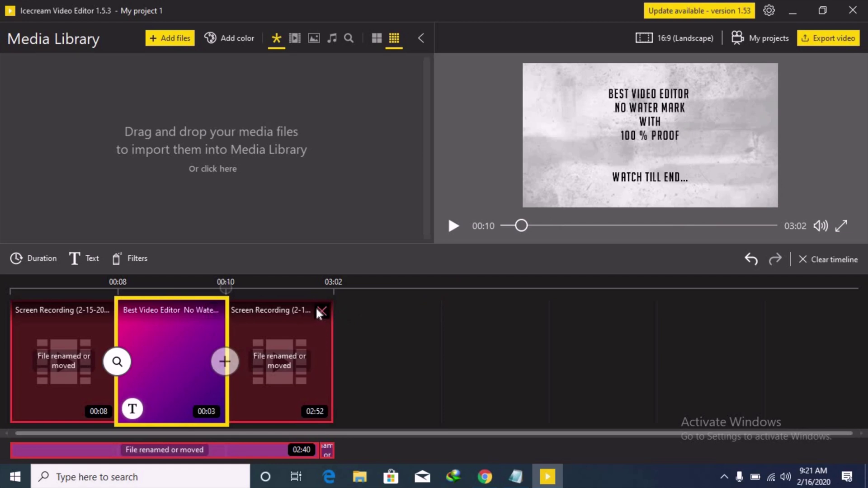
{"action": "left_click", "coordinate": [320, 311]}
{"action": "left_click", "coordinate": [111, 310]}
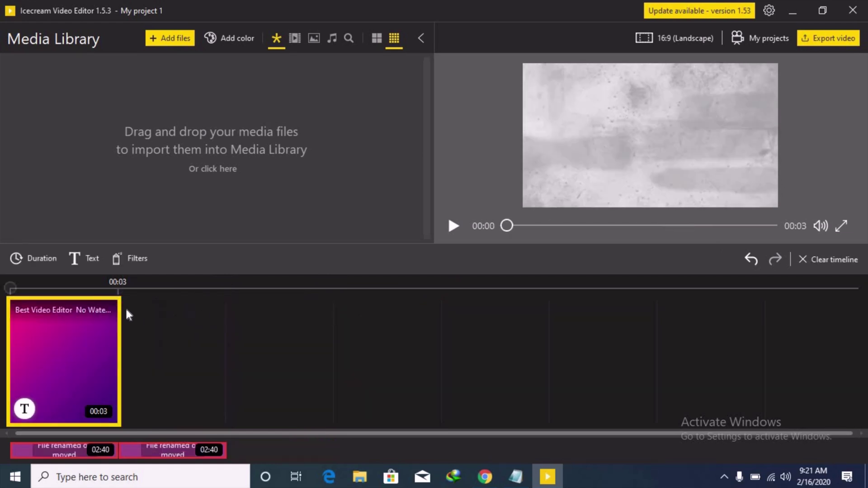
{"action": "left_click", "coordinate": [110, 310]}
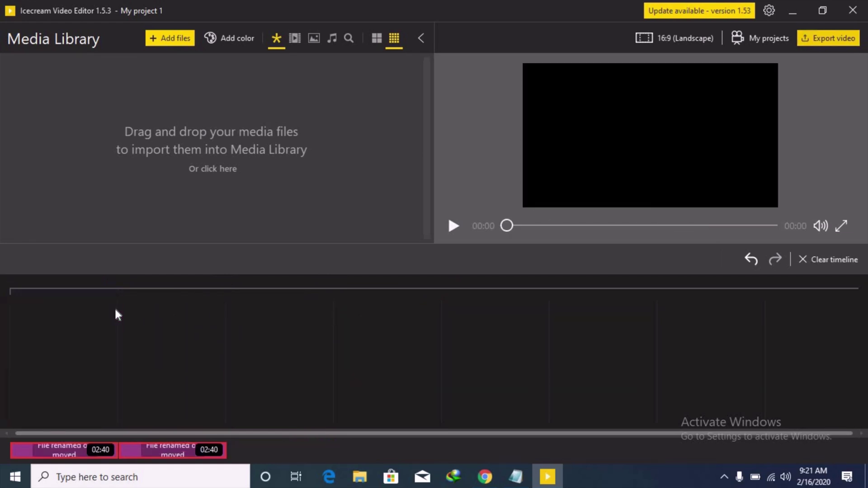
Step: Import the Curated Royalty-Free Music Library audio file from the recent files in Quick access
{"action": "left_click", "coordinate": [175, 40]}
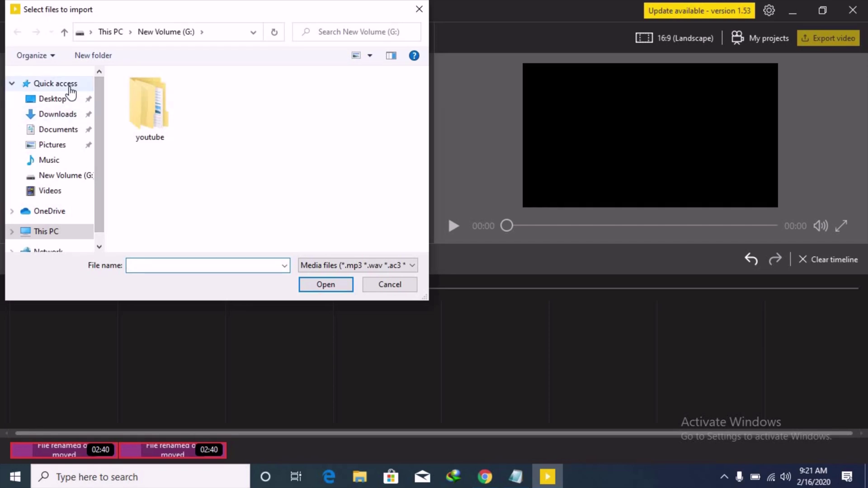
{"action": "left_click", "coordinate": [70, 87]}
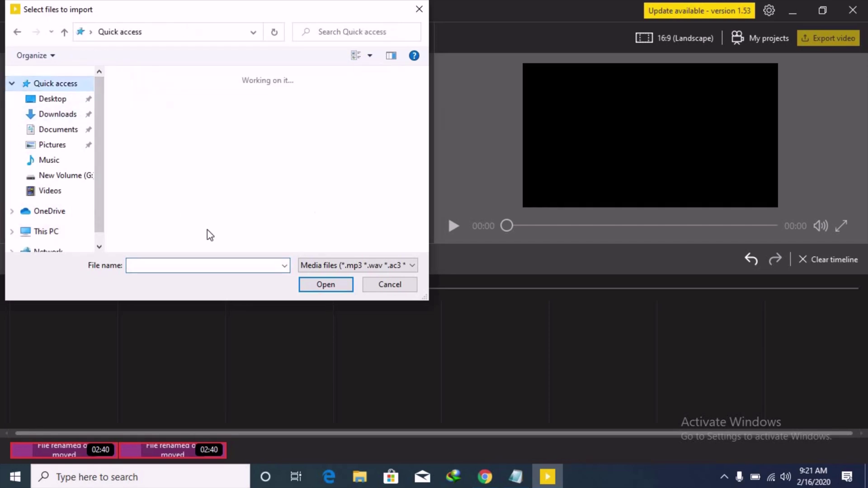
{"action": "left_click", "coordinate": [423, 248]}
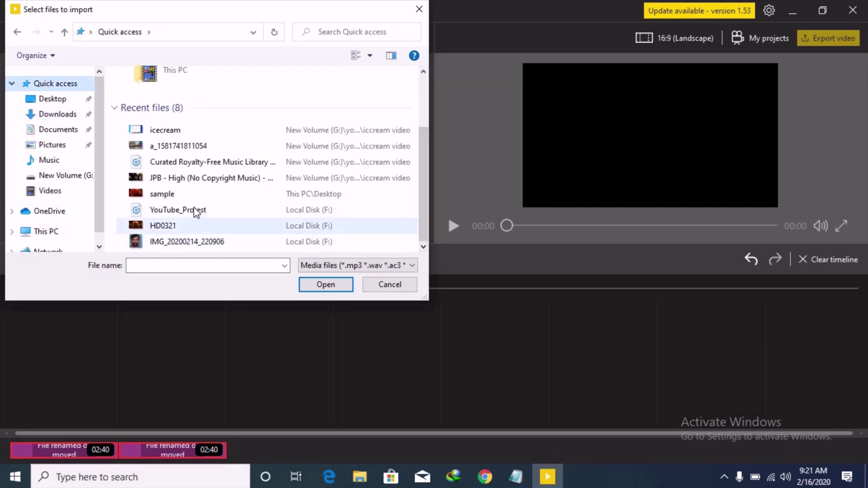
{"action": "double_click", "coordinate": [182, 168]}
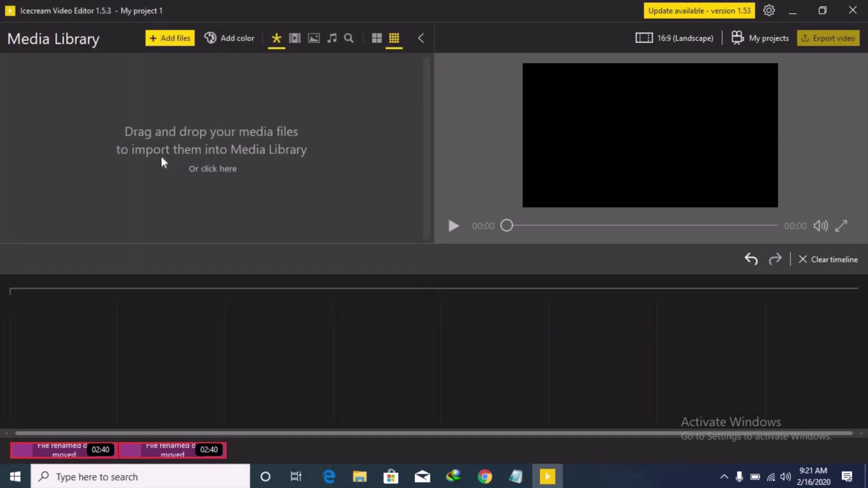
Step: Import the HD0321 video from the recent files in Quick access and place it at the start of the timeline
{"action": "left_click", "coordinate": [170, 38]}
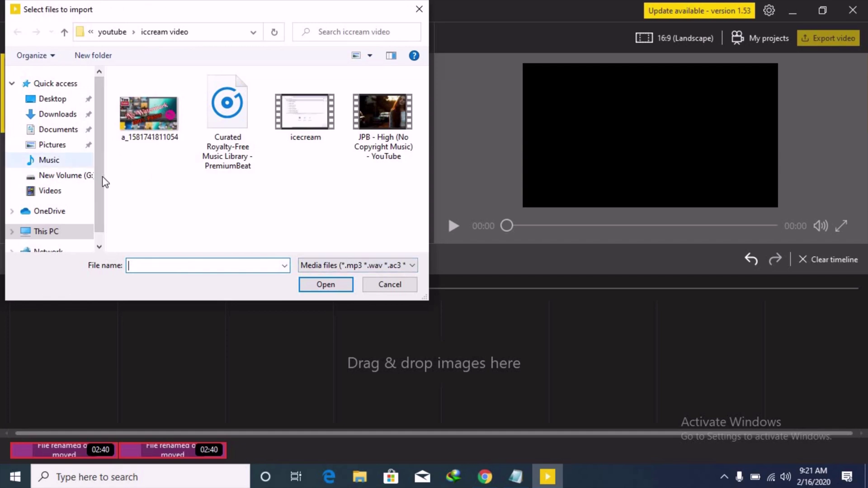
{"action": "scroll", "coordinate": [100, 187], "scroll_direction": "down", "scroll_amount": 1}
{"action": "scroll", "coordinate": [97, 230], "scroll_direction": "up", "scroll_amount": 1}
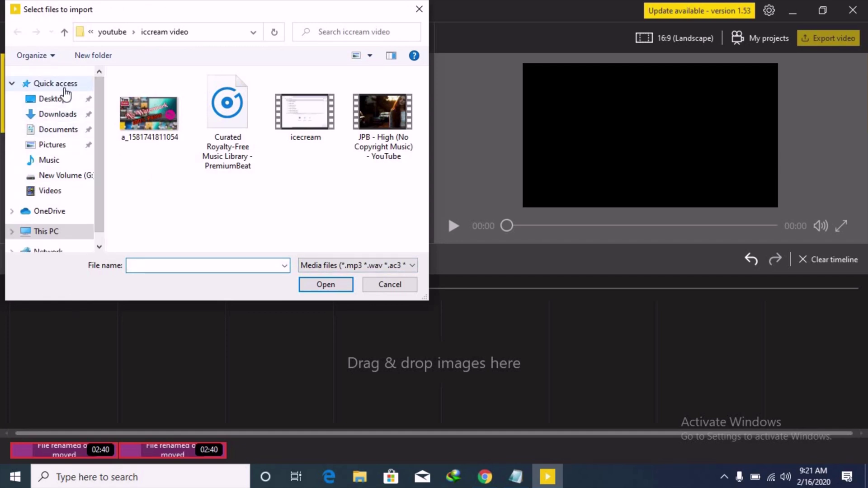
{"action": "left_click", "coordinate": [59, 84]}
{"action": "scroll", "coordinate": [176, 197], "scroll_direction": "down", "scroll_amount": 3}
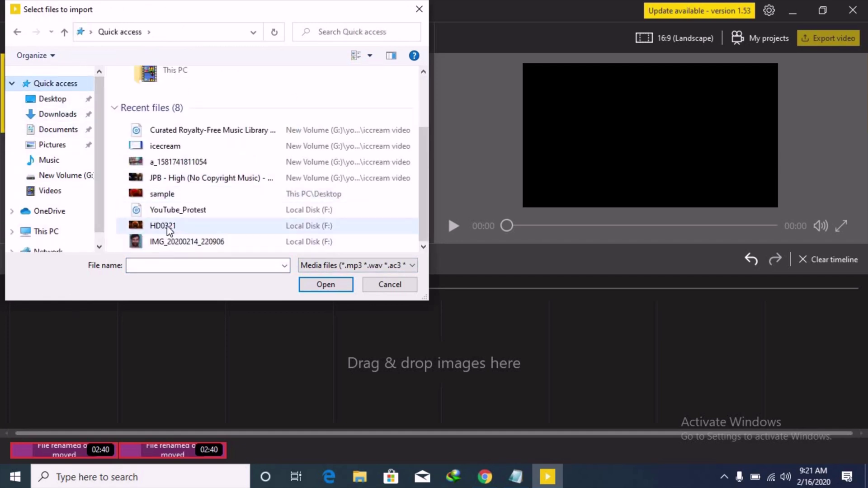
{"action": "double_click", "coordinate": [171, 224]}
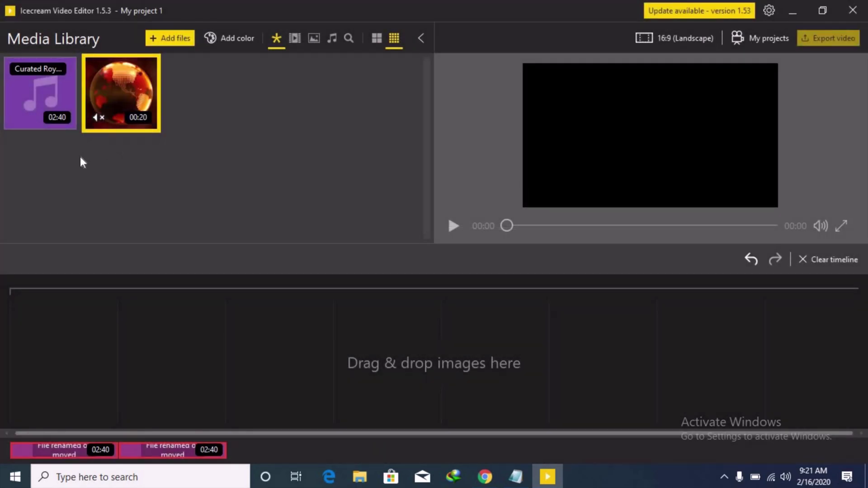
{"action": "left_click_drag", "start_coordinate": [80, 255], "coordinate": [48, 338]}
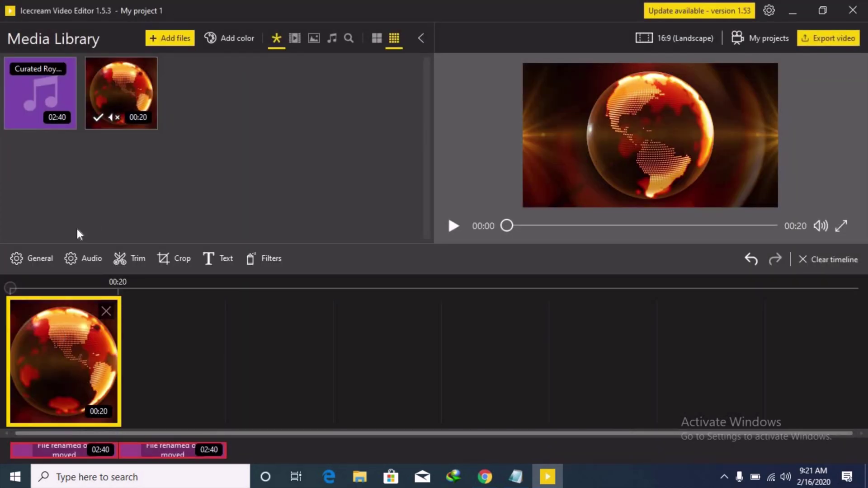
Step: Replace the two missing audio clips on the audio track with the imported Curated Royalty-Free Music Library file
{"action": "left_click_drag", "start_coordinate": [36, 97], "coordinate": [68, 452]}
{"action": "left_click", "coordinate": [209, 452]}
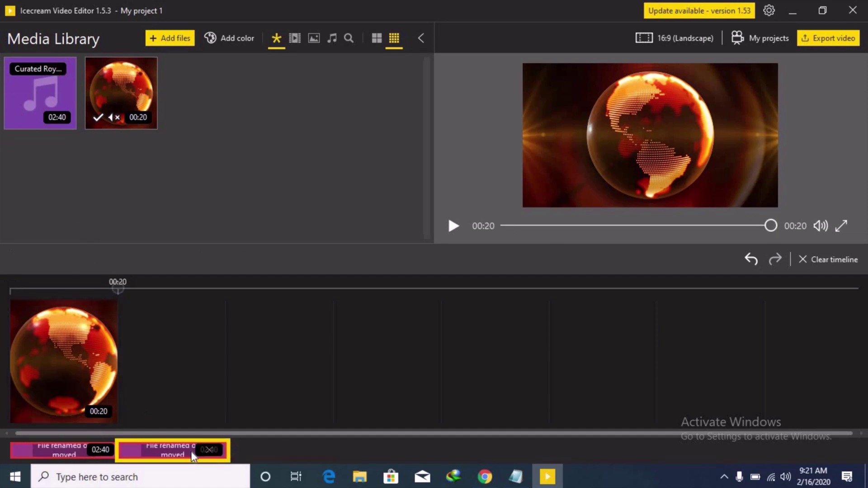
{"action": "left_click", "coordinate": [101, 450]}
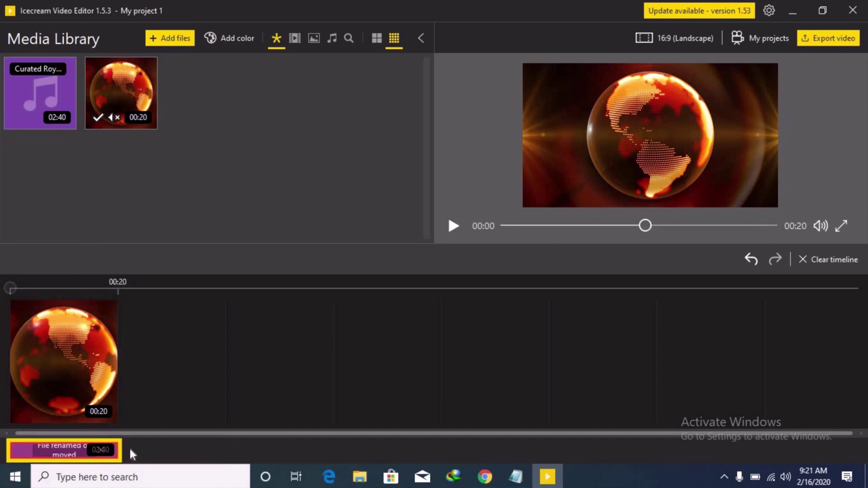
{"action": "left_click", "coordinate": [100, 450]}
{"action": "left_click_drag", "start_coordinate": [50, 93], "coordinate": [45, 449]}
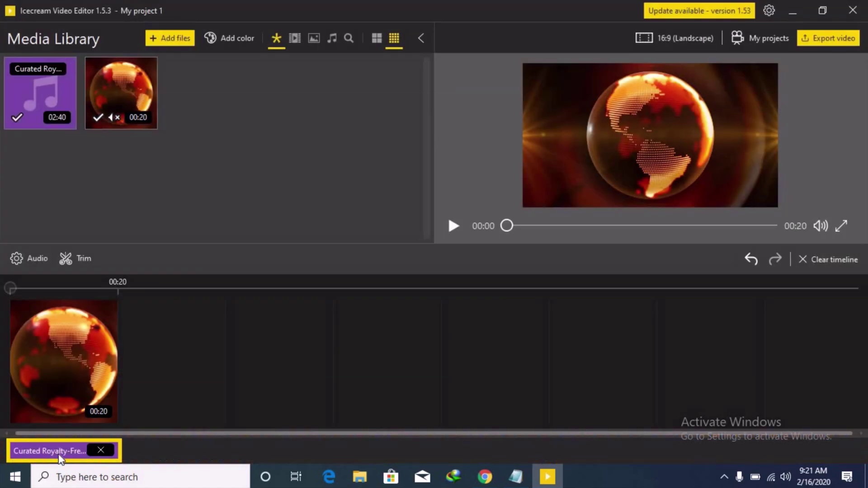
Step: Preview the project and trim the globe video clip so that it ends at 00:07
{"action": "left_click", "coordinate": [453, 226]}
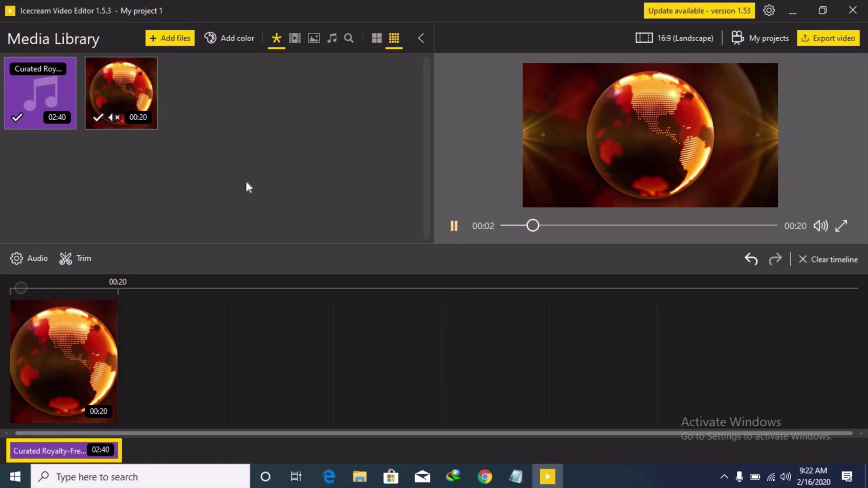
{"action": "left_click", "coordinate": [72, 338]}
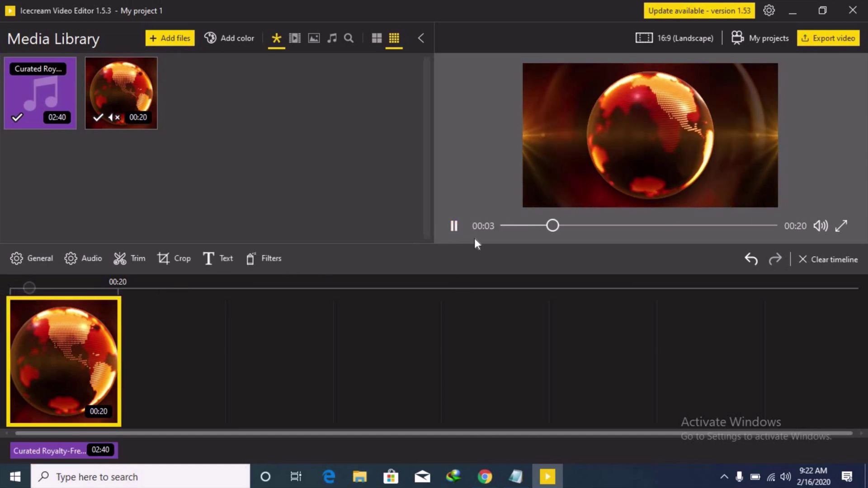
{"action": "left_click", "coordinate": [137, 257]}
{"action": "key", "text": "space"}
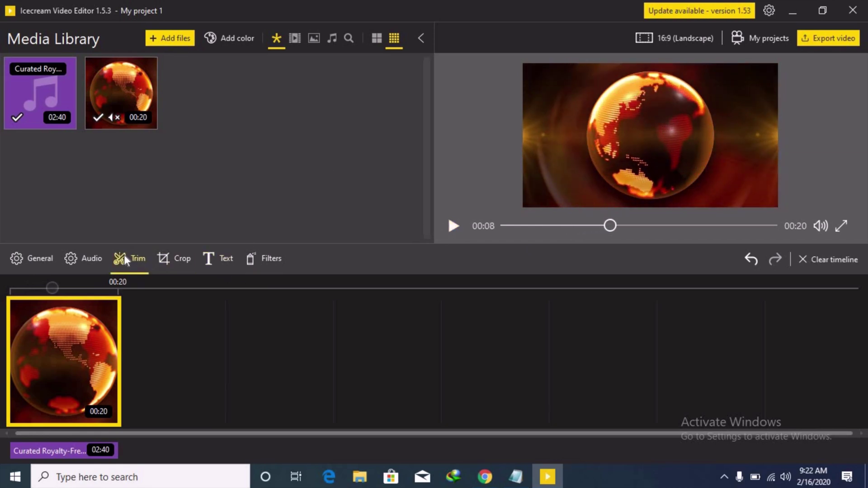
{"action": "left_click", "coordinate": [137, 258]}
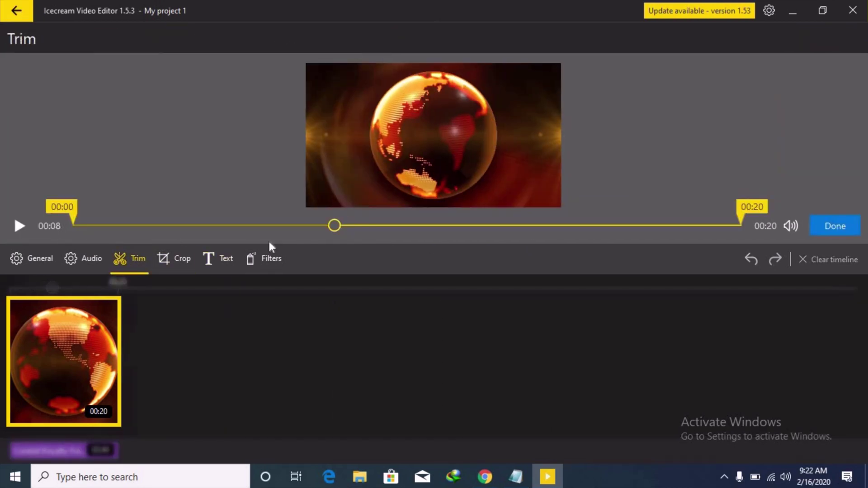
{"action": "mouse_move", "coordinate": [745, 207]}
{"action": "left_mouse_down"}
{"action": "mouse_move", "coordinate": [537, 222]}
{"action": "mouse_move", "coordinate": [313, 223]}
{"action": "left_mouse_up"}
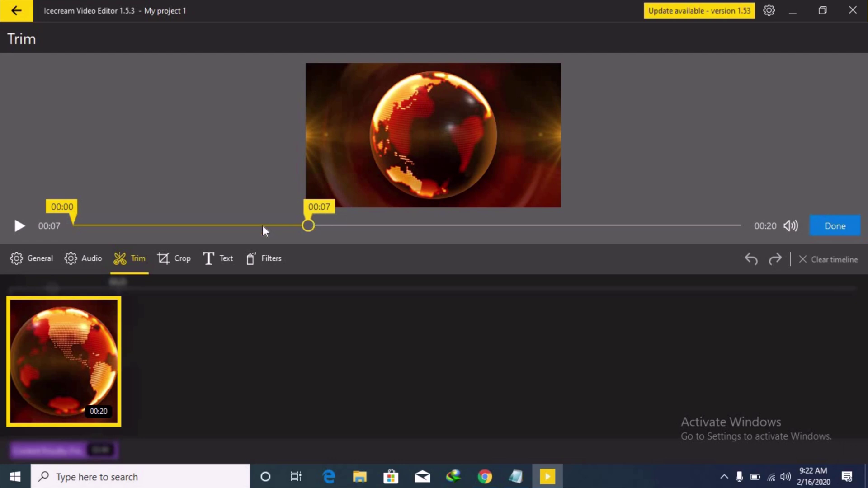
{"action": "left_click", "coordinate": [829, 227]}
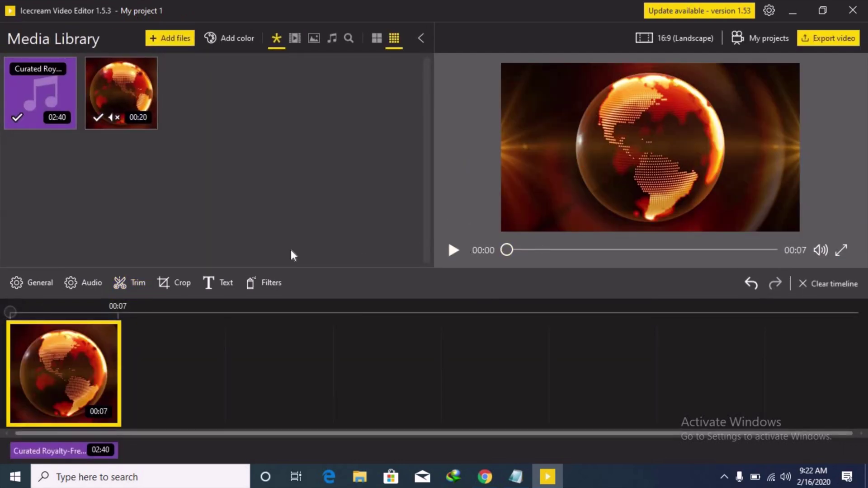
Step: Try the Crop size option on the globe clip and switch back to Scale to fit
{"action": "left_click", "coordinate": [182, 282]}
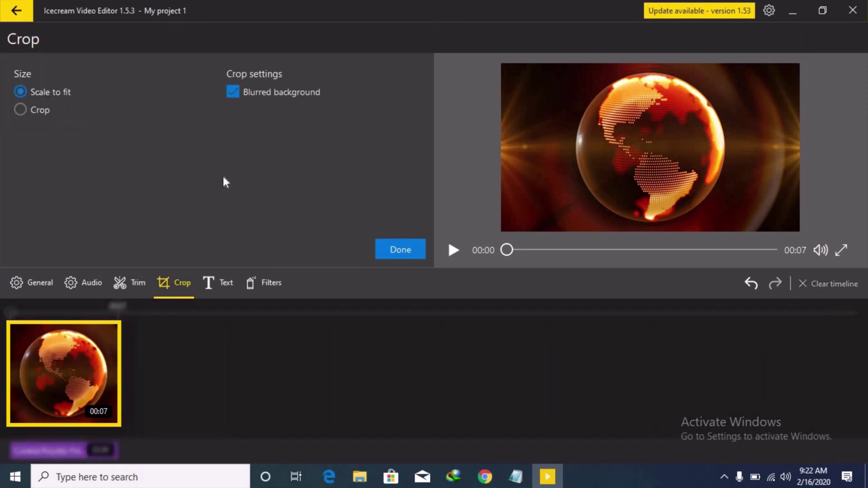
{"action": "left_click", "coordinate": [31, 112]}
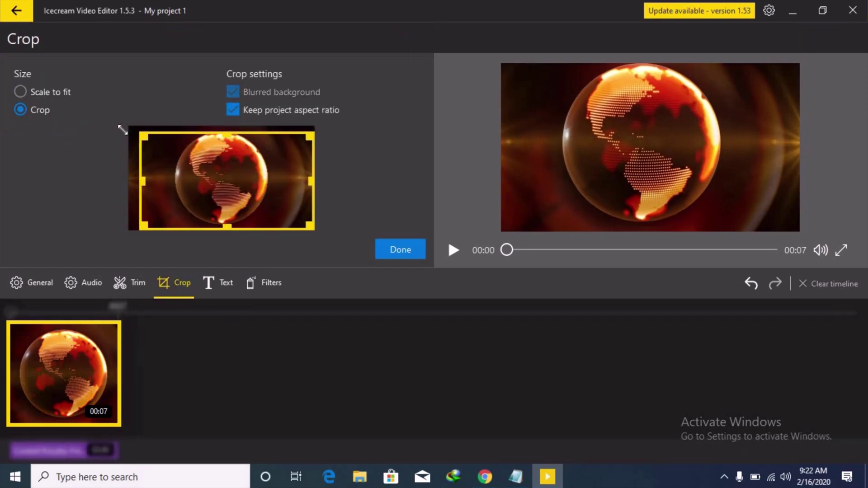
{"action": "left_click", "coordinate": [25, 91]}
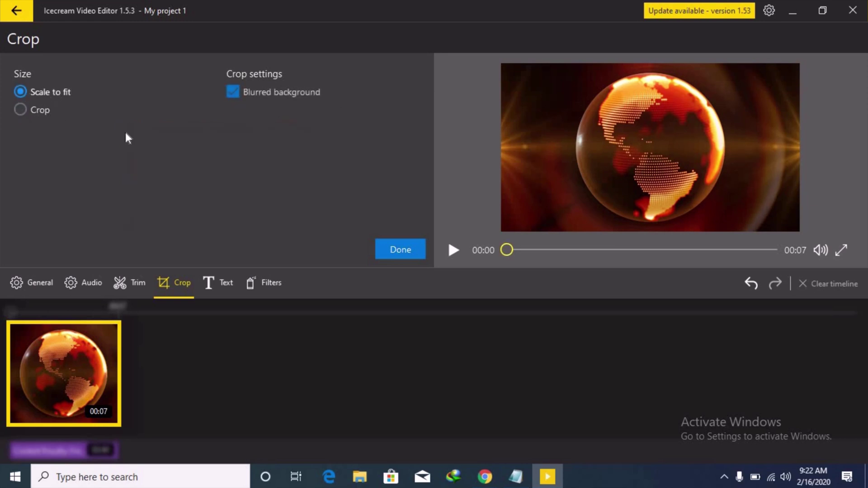
Step: Add the text "helow" to the globe clip, try different positions, and place it at the bottom center
{"action": "left_click", "coordinate": [226, 287]}
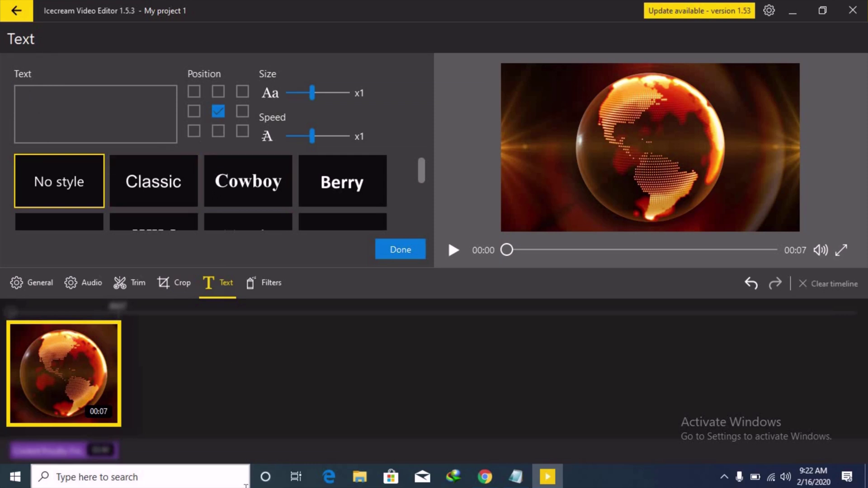
{"action": "type", "text": "helow"}
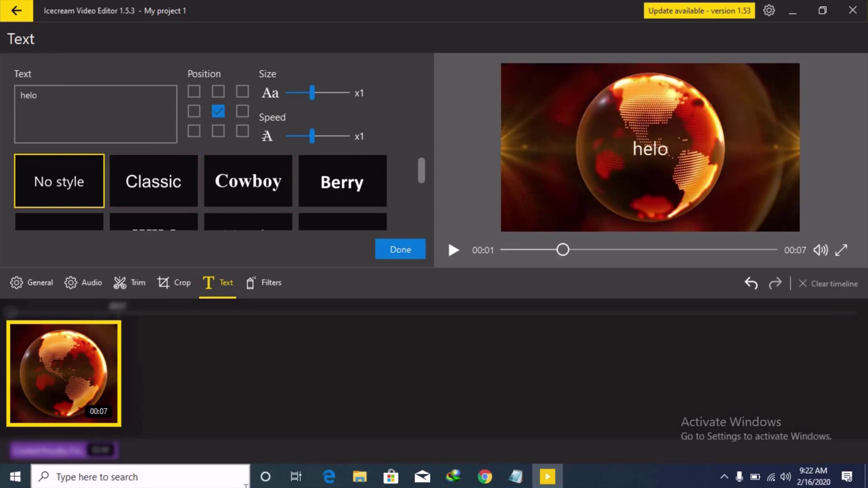
{"action": "left_click", "coordinate": [218, 91]}
{"action": "left_click", "coordinate": [194, 91]}
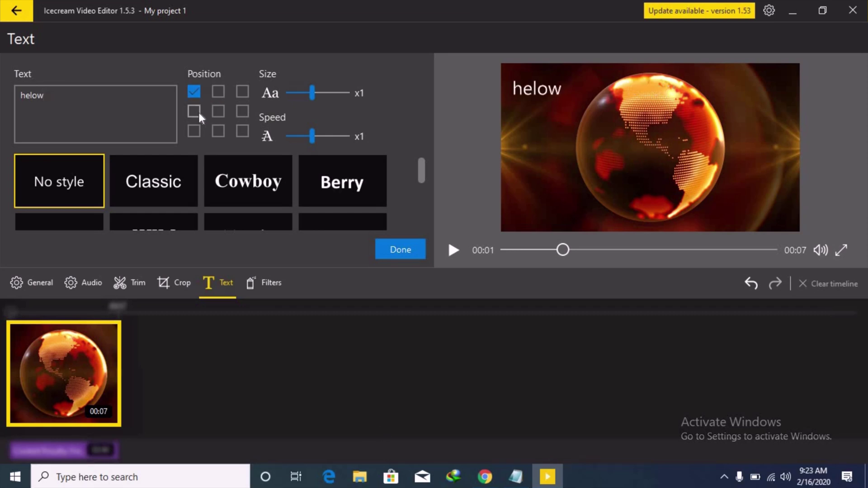
{"action": "left_click", "coordinate": [218, 112]}
{"action": "left_click", "coordinate": [218, 131]}
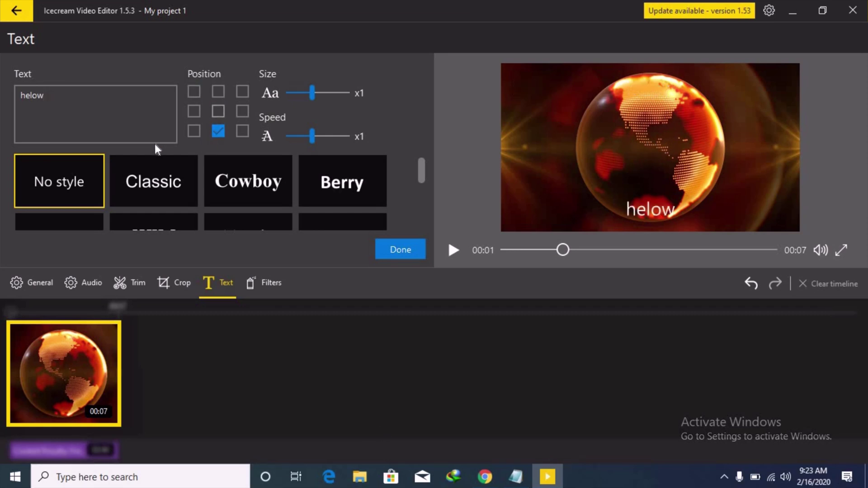
Step: Try several text styles on the "helow" caption, apply the Stone style, and set the text size to x1.25
{"action": "left_click", "coordinate": [167, 179]}
{"action": "left_click", "coordinate": [274, 164]}
{"action": "left_click", "coordinate": [319, 180]}
{"action": "scroll", "coordinate": [245, 192], "scroll_direction": "down", "scroll_amount": 2}
{"action": "left_click", "coordinate": [131, 174]}
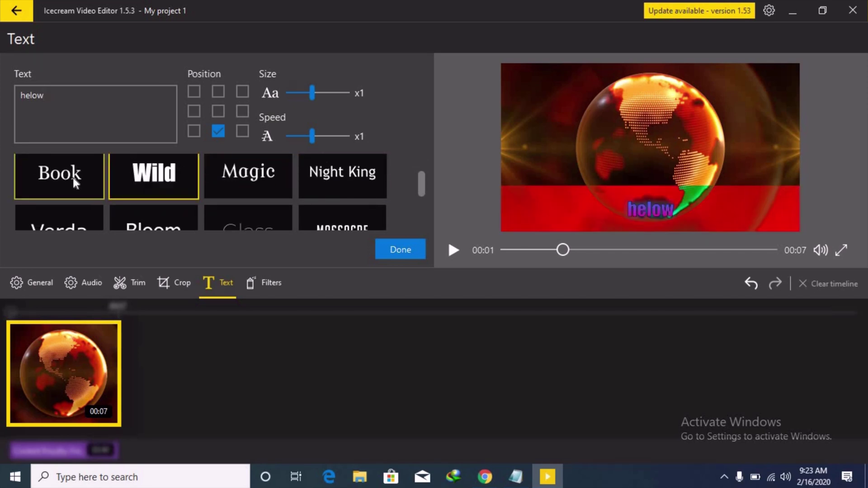
{"action": "left_click", "coordinate": [72, 177]}
{"action": "left_click", "coordinate": [286, 178]}
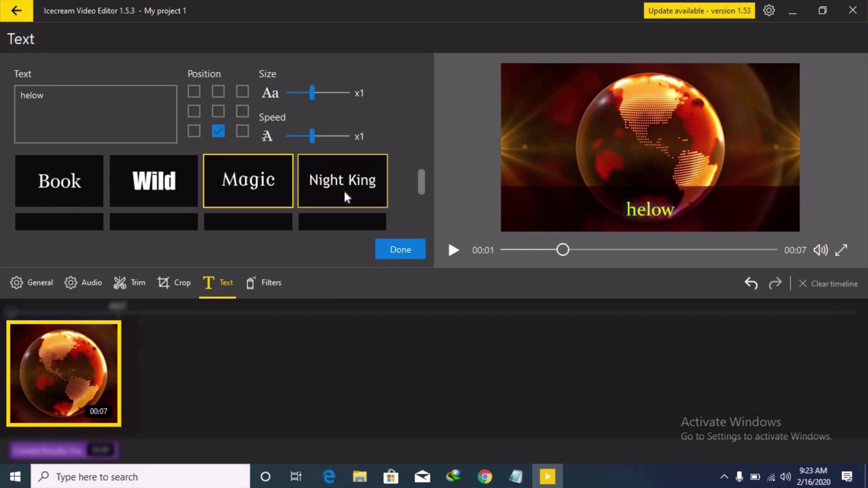
{"action": "left_click", "coordinate": [343, 189]}
{"action": "scroll", "coordinate": [343, 190], "scroll_direction": "down", "scroll_amount": 2}
{"action": "left_click", "coordinate": [321, 179]}
{"action": "left_click", "coordinate": [253, 163]}
{"action": "scroll", "coordinate": [217, 172], "scroll_direction": "up", "scroll_amount": 1}
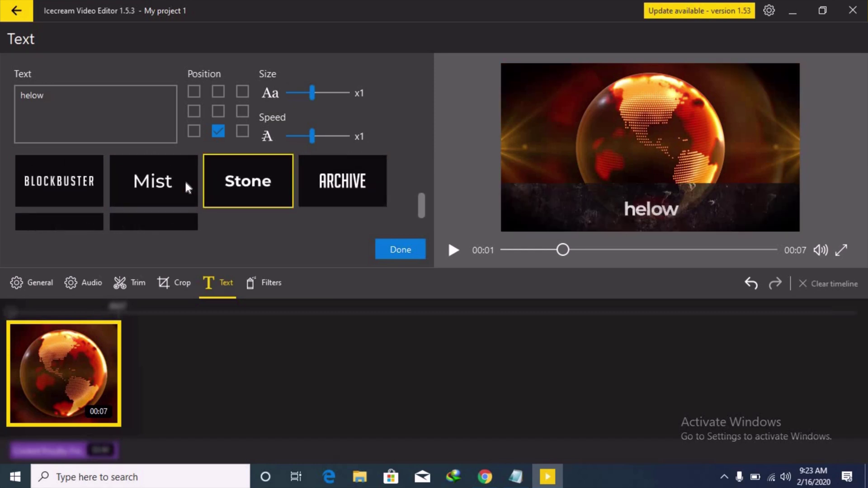
{"action": "mouse_move", "coordinate": [312, 93]}
{"action": "left_mouse_down"}
{"action": "mouse_move", "coordinate": [370, 91]}
{"action": "mouse_move", "coordinate": [305, 97]}
{"action": "mouse_move", "coordinate": [320, 99]}
{"action": "left_mouse_up"}
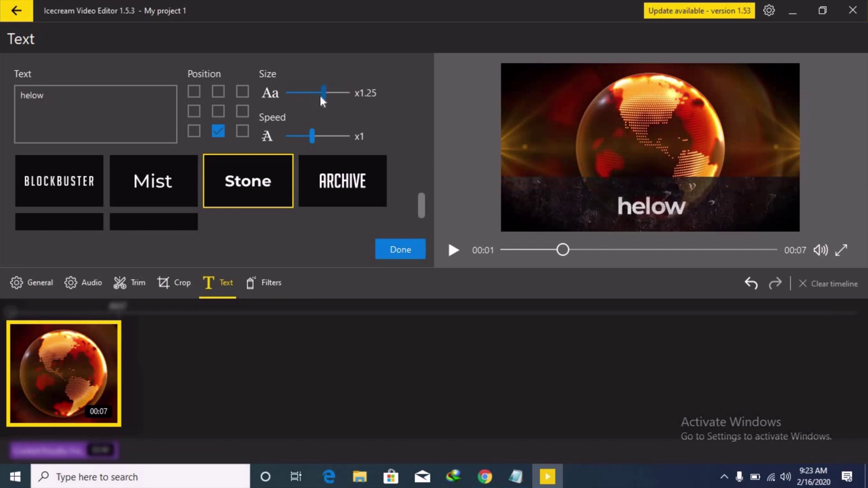
Step: Set the "helow" caption's animation speed to x1.25 and apply the text settings
{"action": "left_click_drag", "start_coordinate": [335, 137], "coordinate": [323, 135]}
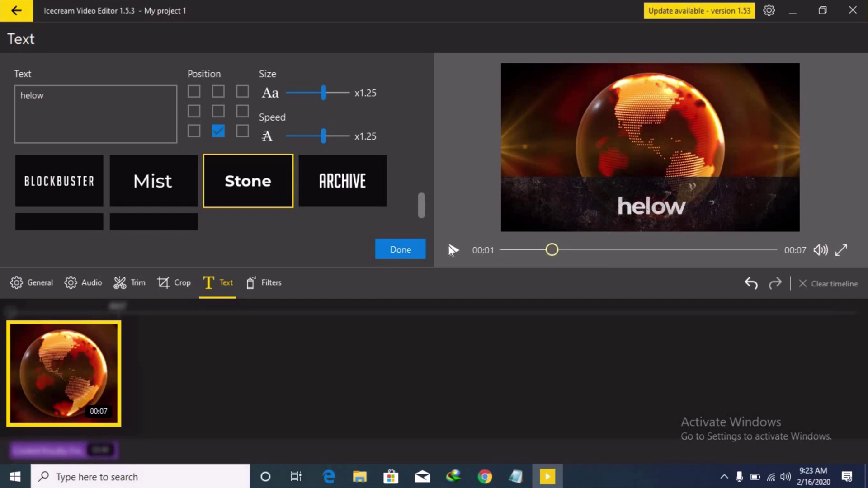
{"action": "left_click", "coordinate": [394, 250]}
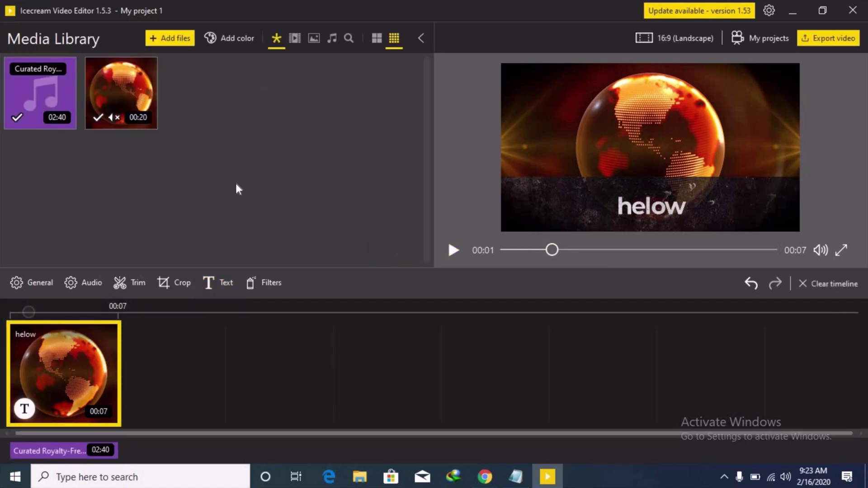
Step: Set the globe clip's audio to 109% volume with a 00:01 fade-in and a 00:01 fade-out, previewing the result
{"action": "left_click", "coordinate": [91, 287]}
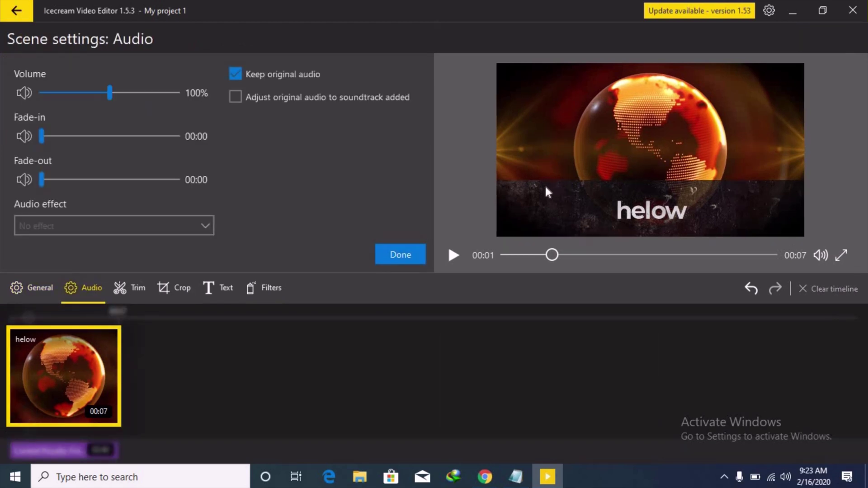
{"action": "mouse_move", "coordinate": [110, 93]}
{"action": "left_mouse_down"}
{"action": "mouse_move", "coordinate": [140, 90]}
{"action": "mouse_move", "coordinate": [117, 93]}
{"action": "left_mouse_up"}
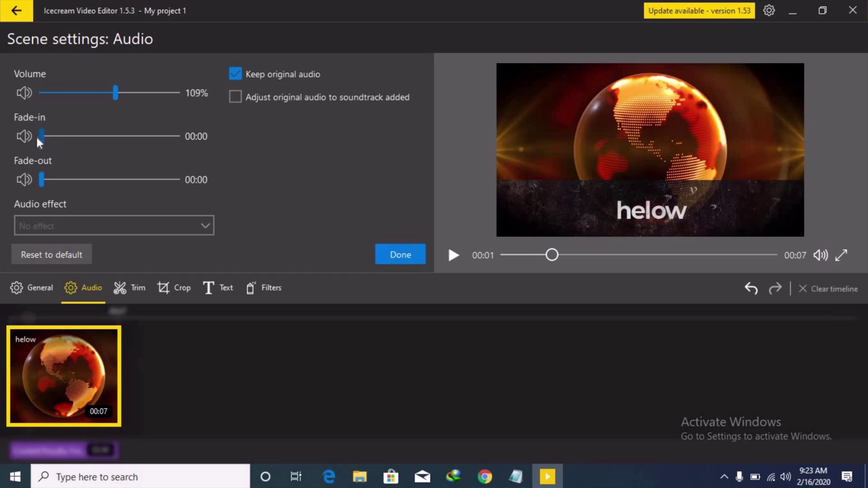
{"action": "left_click_drag", "start_coordinate": [41, 136], "coordinate": [91, 136]}
{"action": "left_click_drag", "start_coordinate": [552, 255], "coordinate": [465, 255]}
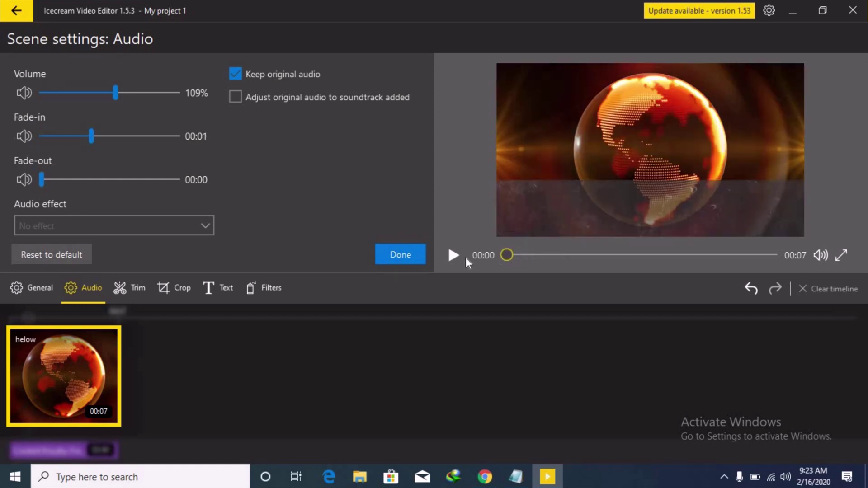
{"action": "left_click", "coordinate": [455, 255]}
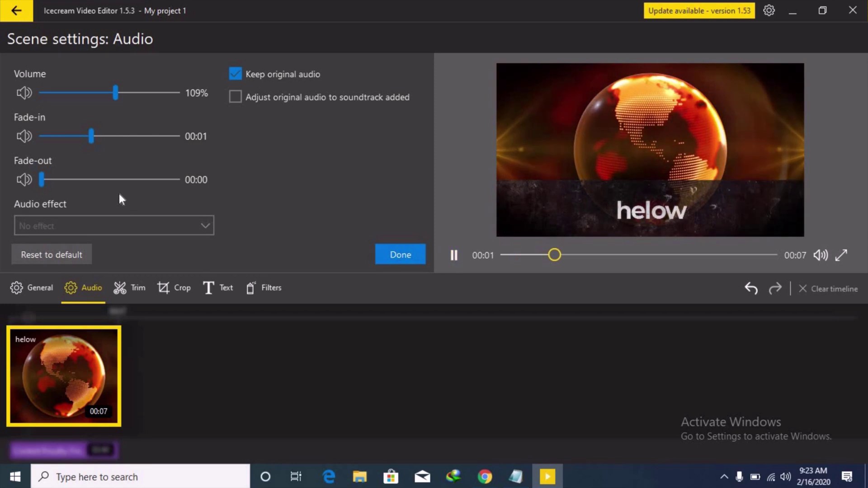
{"action": "left_click_drag", "start_coordinate": [40, 179], "coordinate": [67, 180]}
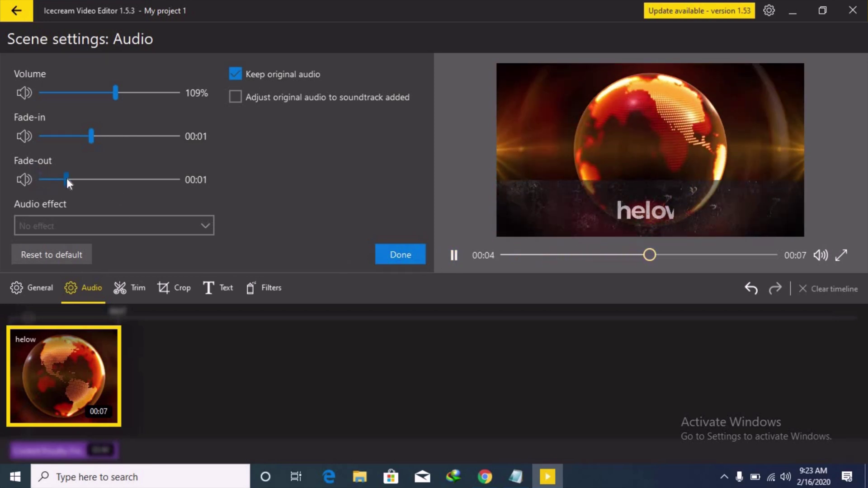
{"action": "left_click", "coordinate": [397, 254]}
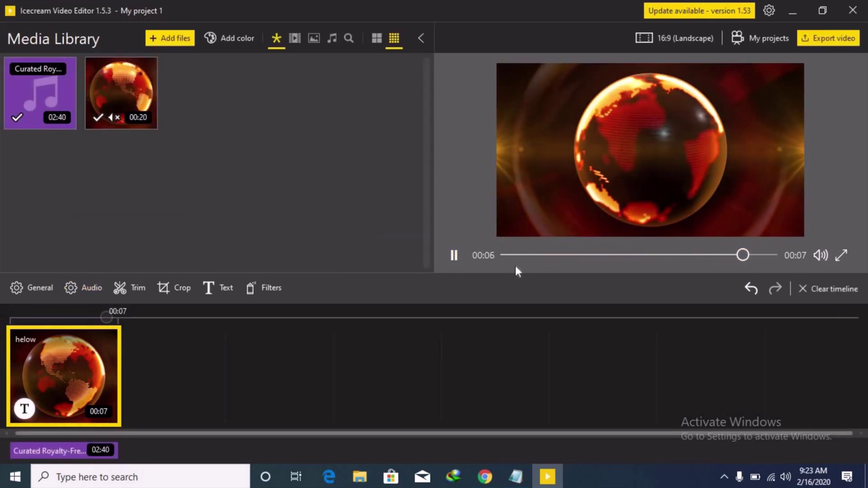
{"action": "left_click", "coordinate": [506, 255]}
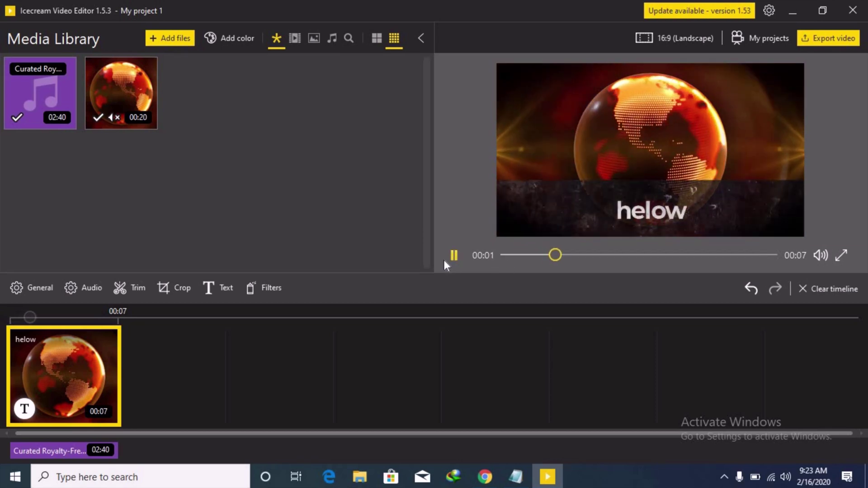
Step: Try several filters on the globe clip, including Sepia, Vintage and Pop art, and apply Blue Isolation
{"action": "left_click", "coordinate": [272, 291]}
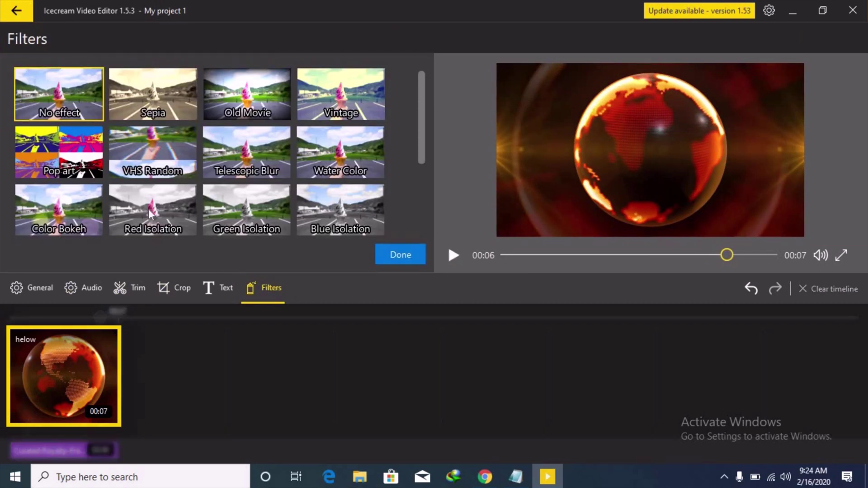
{"action": "left_click", "coordinate": [150, 111]}
{"action": "left_click", "coordinate": [224, 97]}
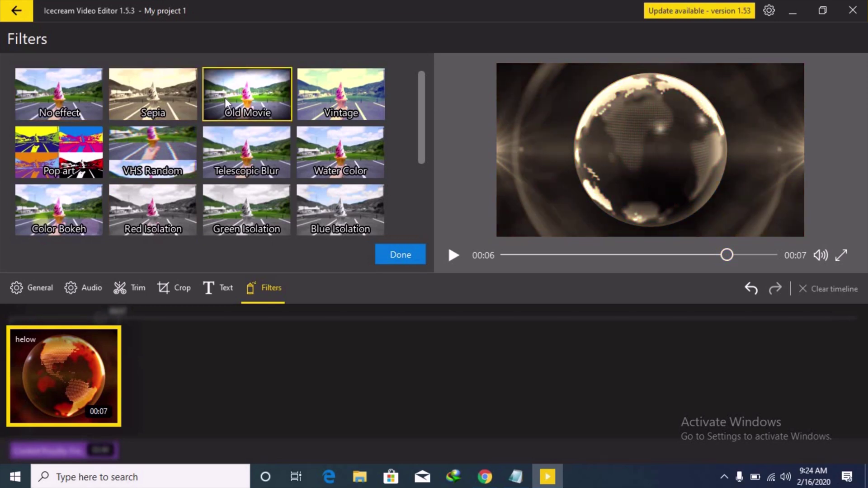
{"action": "left_click", "coordinate": [308, 102]}
{"action": "left_click", "coordinate": [311, 159]}
{"action": "left_click", "coordinate": [180, 165]}
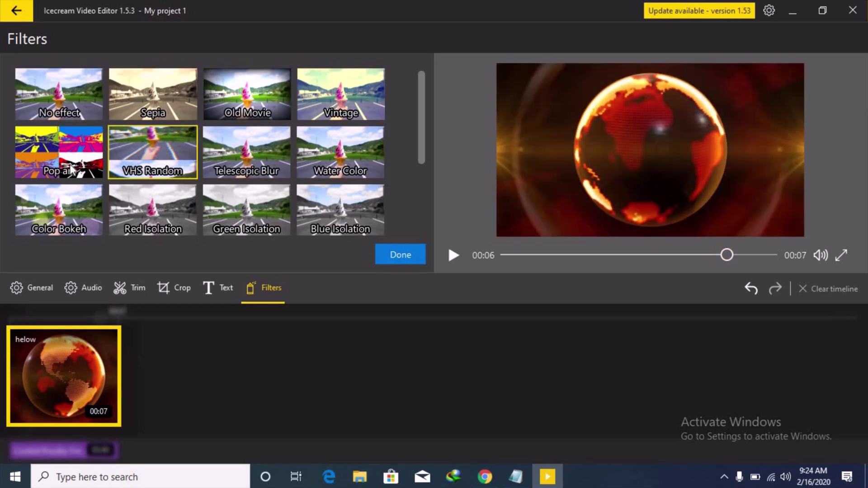
{"action": "left_click", "coordinate": [71, 170]}
{"action": "left_click", "coordinate": [72, 191]}
{"action": "left_click", "coordinate": [207, 210]}
{"action": "left_click", "coordinate": [161, 208]}
{"action": "left_click", "coordinate": [302, 199]}
{"action": "scroll", "coordinate": [312, 217], "scroll_direction": "down", "scroll_amount": 2}
{"action": "left_click", "coordinate": [387, 256]}
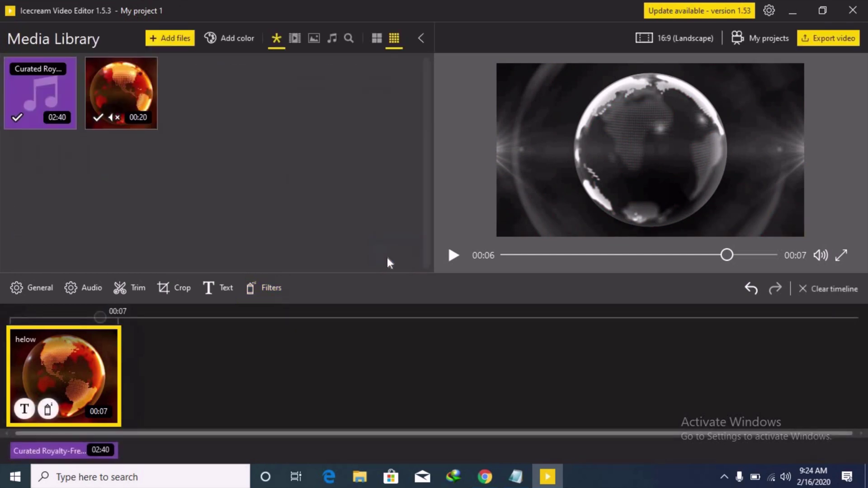
Step: Try the trim settings on the music track, leaving its end point at 02:40
{"action": "left_click", "coordinate": [60, 448]}
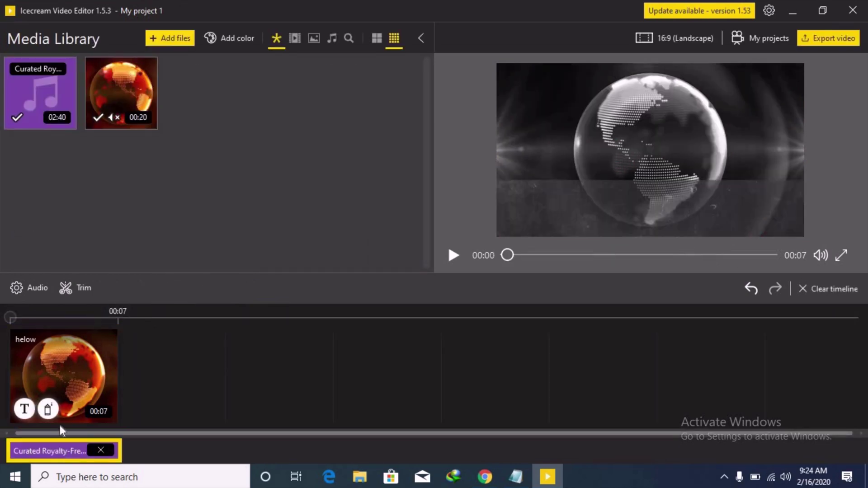
{"action": "left_click", "coordinate": [80, 288]}
{"action": "mouse_move", "coordinate": [741, 223]}
{"action": "left_mouse_down"}
{"action": "mouse_move", "coordinate": [582, 227]}
{"action": "mouse_move", "coordinate": [741, 213]}
{"action": "left_mouse_up"}
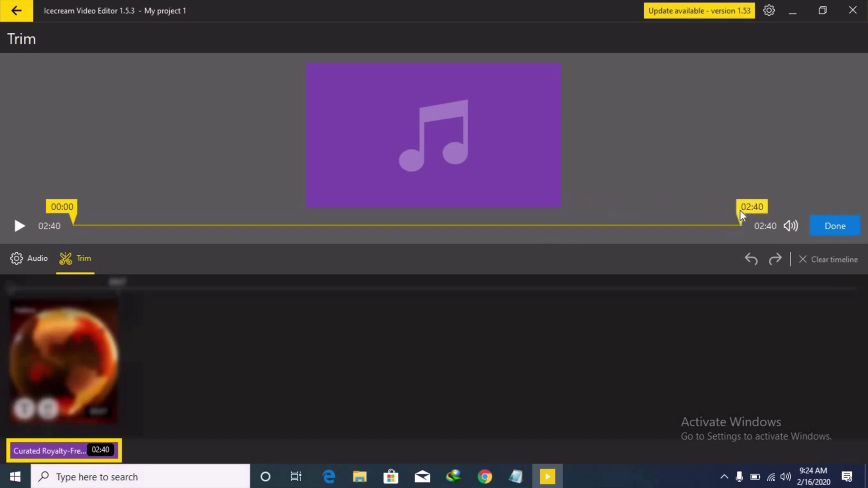
{"action": "left_click", "coordinate": [817, 224]}
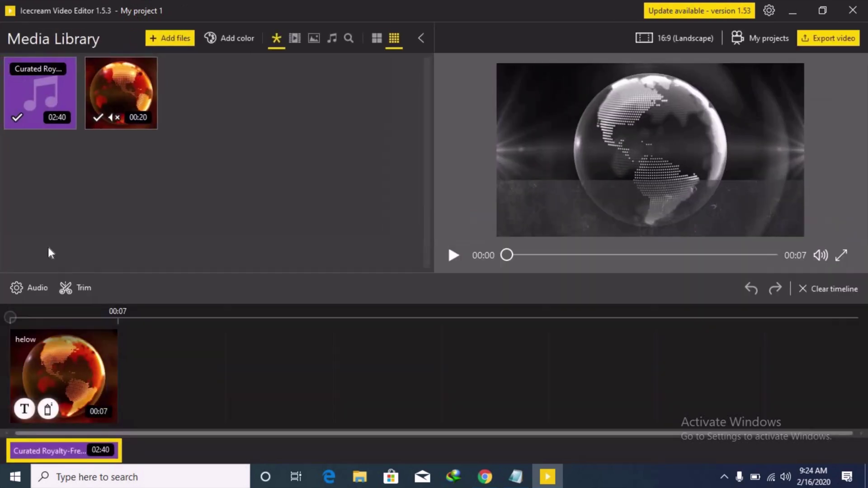
Step: Set the music track's volume to 108% and check the available audio effects
{"action": "left_click", "coordinate": [37, 285]}
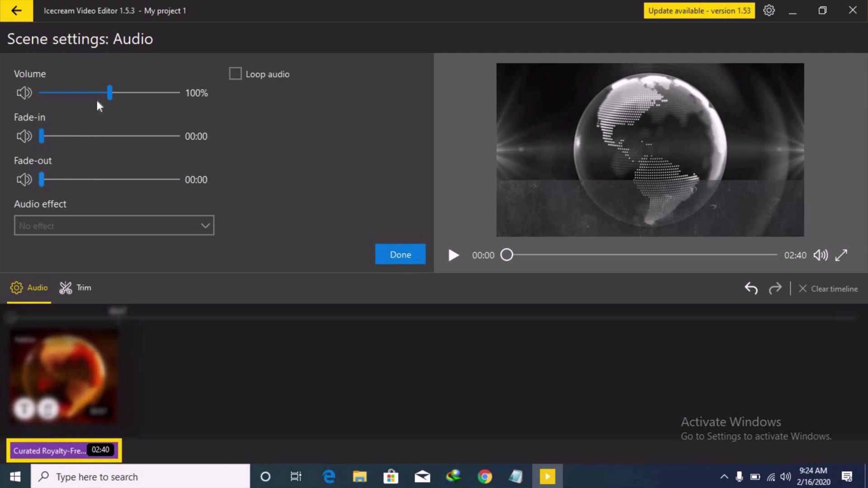
{"action": "mouse_move", "coordinate": [110, 93]}
{"action": "left_mouse_down"}
{"action": "mouse_move", "coordinate": [140, 90]}
{"action": "mouse_move", "coordinate": [115, 92]}
{"action": "left_mouse_up"}
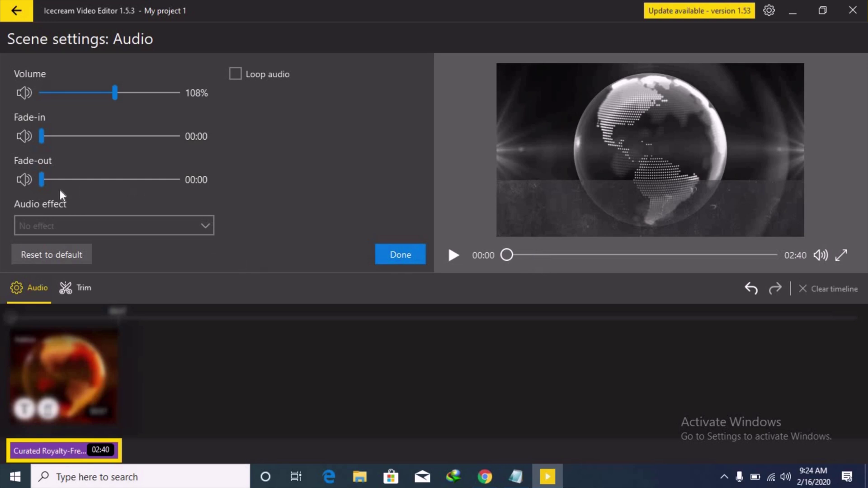
{"action": "left_click", "coordinate": [743, 256]}
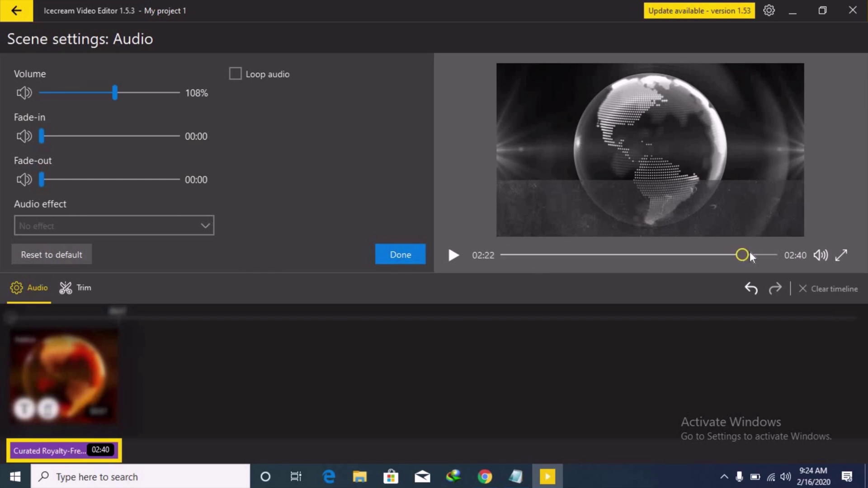
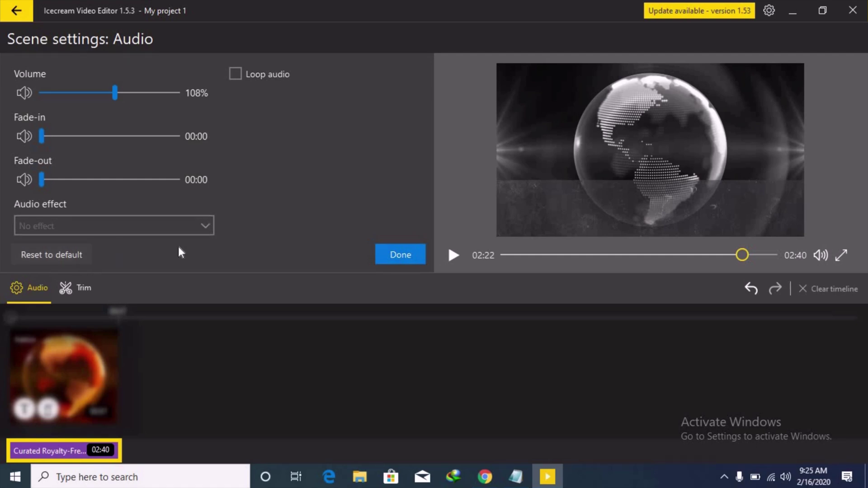
{"action": "left_click", "coordinate": [205, 219]}
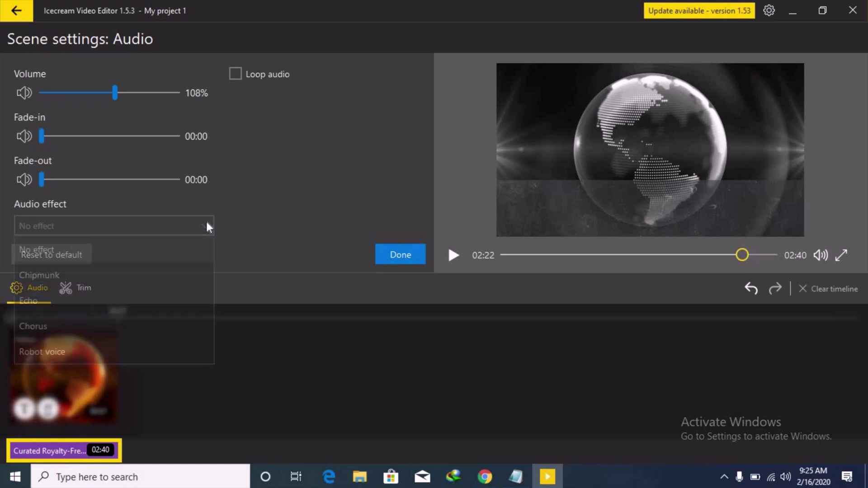
{"action": "left_click", "coordinate": [205, 218]}
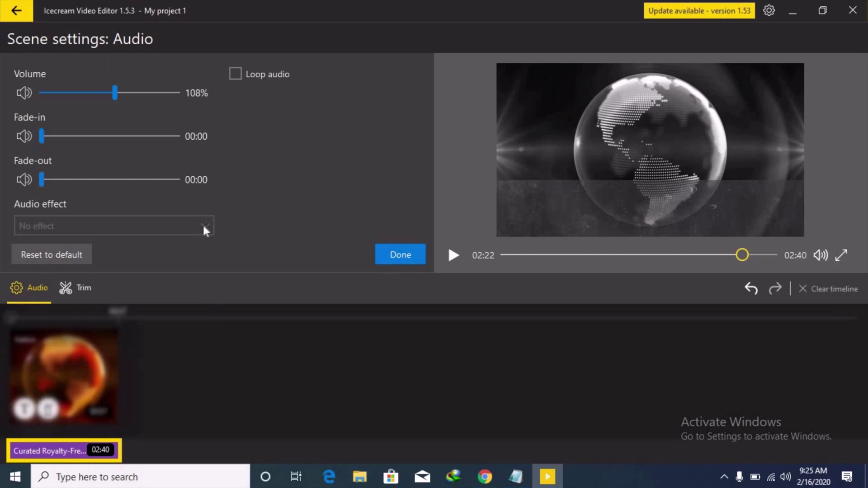
{"action": "left_click", "coordinate": [413, 254]}
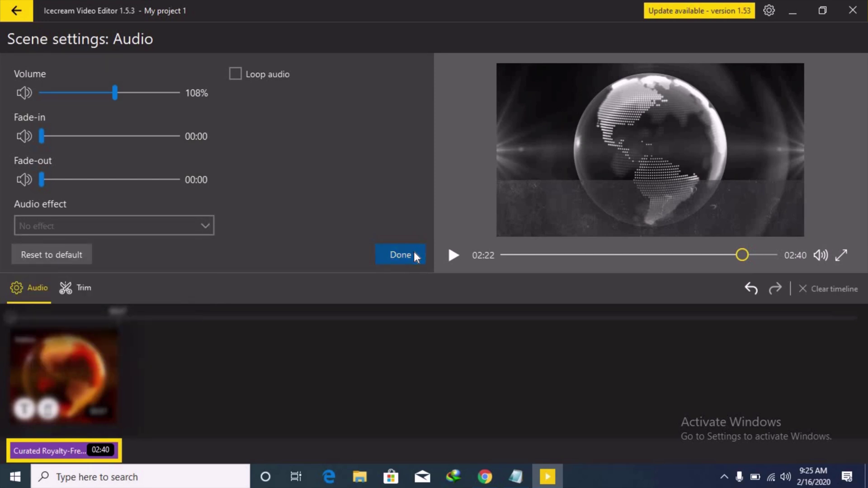
Step: Try Loop audio on the music track, reset its audio settings to default, and keep No effect as the audio effect
{"action": "left_click", "coordinate": [34, 291]}
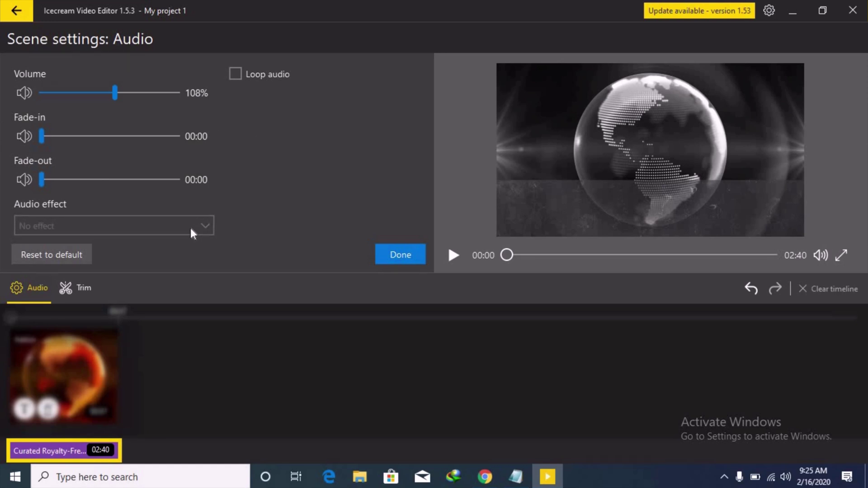
{"action": "left_click", "coordinate": [234, 73]}
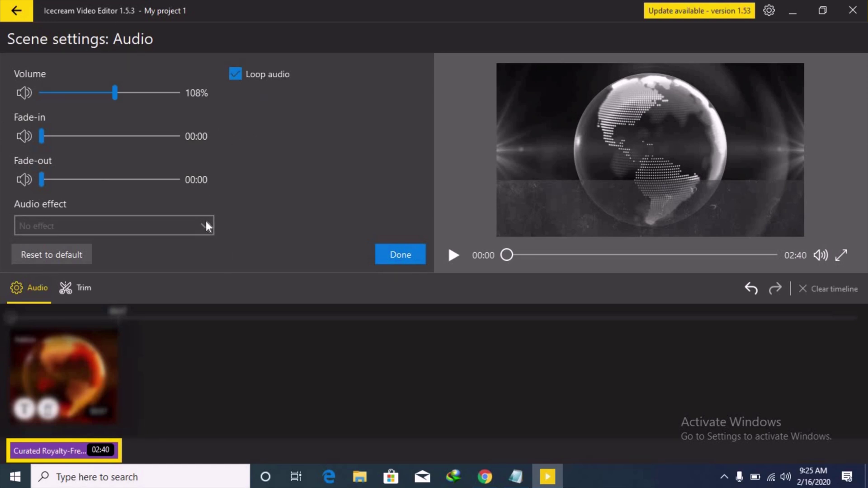
{"action": "left_click", "coordinate": [74, 254]}
{"action": "left_click", "coordinate": [106, 230]}
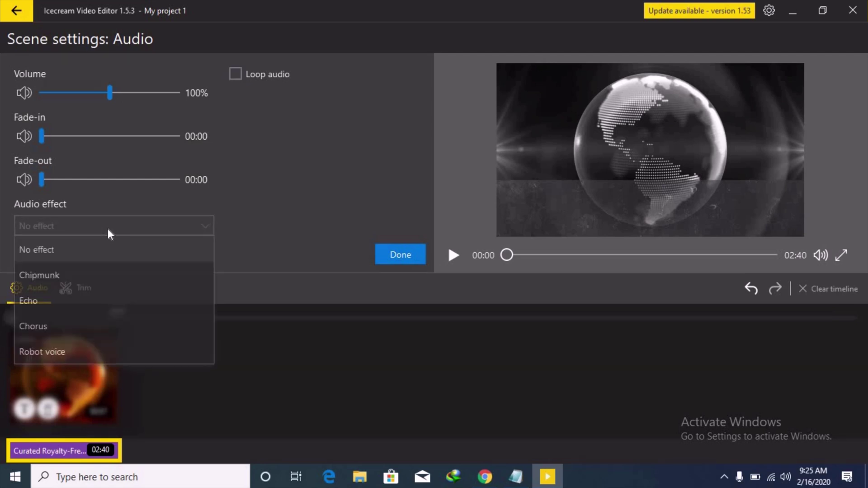
{"action": "left_click", "coordinate": [107, 229]}
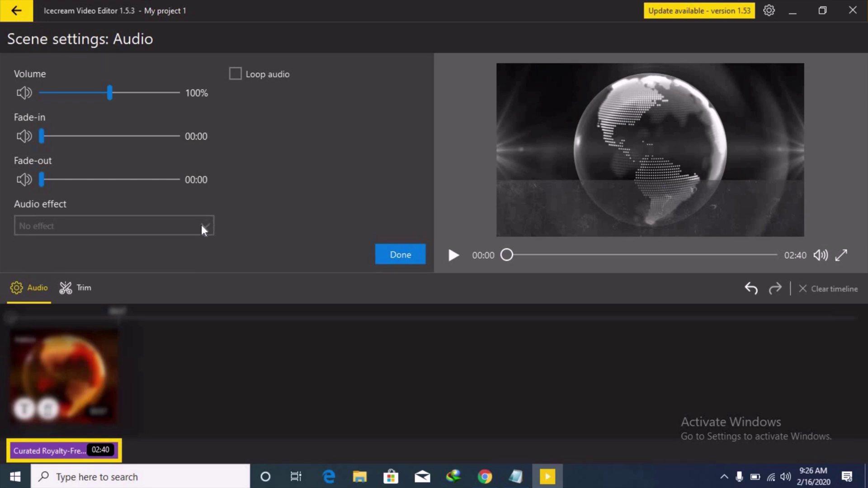
{"action": "left_click", "coordinate": [386, 255]}
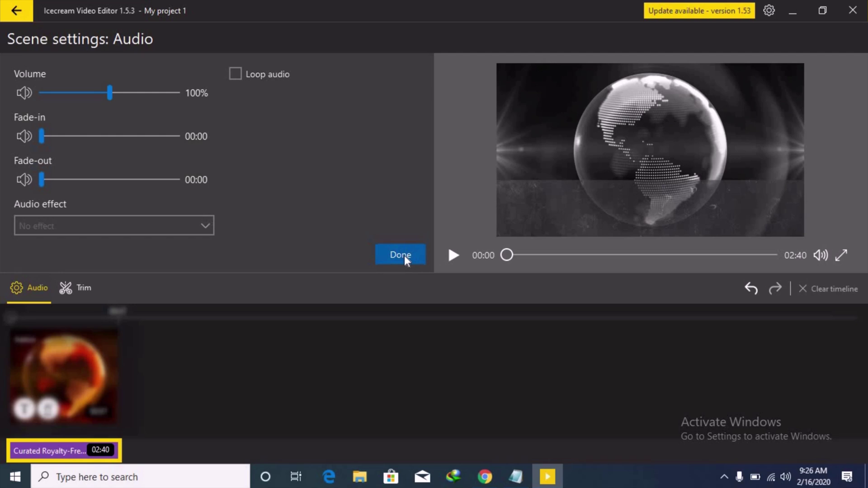
{"action": "left_click", "coordinate": [404, 256]}
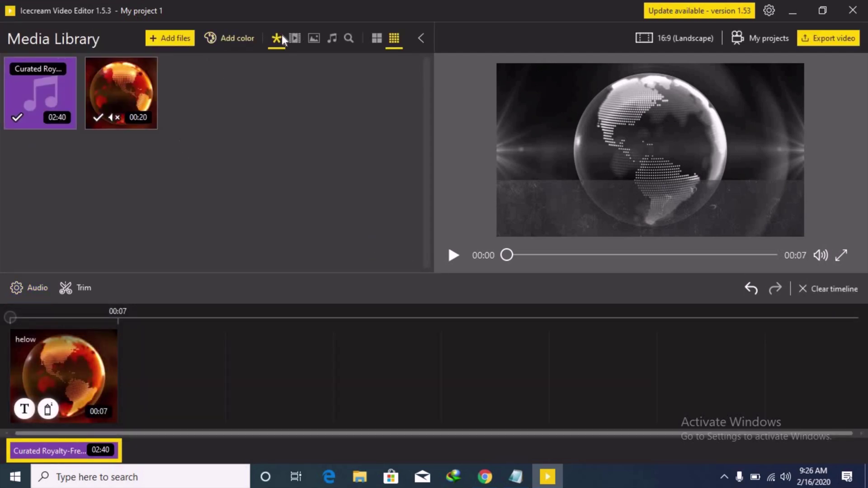
Step: Check the aspect ratios available for the project
{"action": "left_click", "coordinate": [669, 36]}
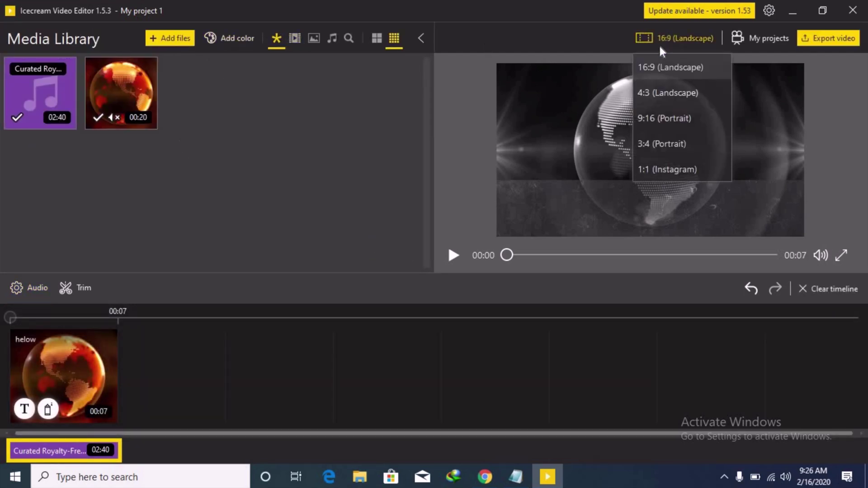
{"action": "left_click", "coordinate": [663, 40]}
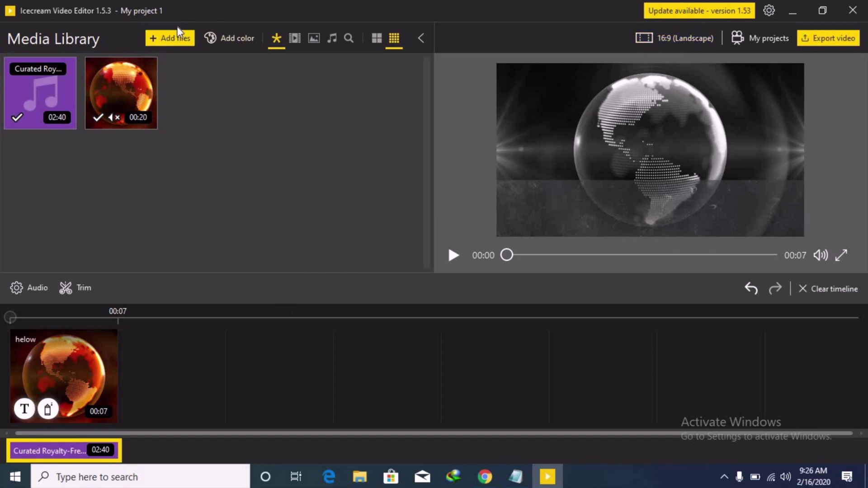
Step: Add the dark blue-gray gradient color to the media library and place it on the timeline before the globe clip
{"action": "left_click", "coordinate": [293, 45]}
{"action": "left_click", "coordinate": [248, 38]}
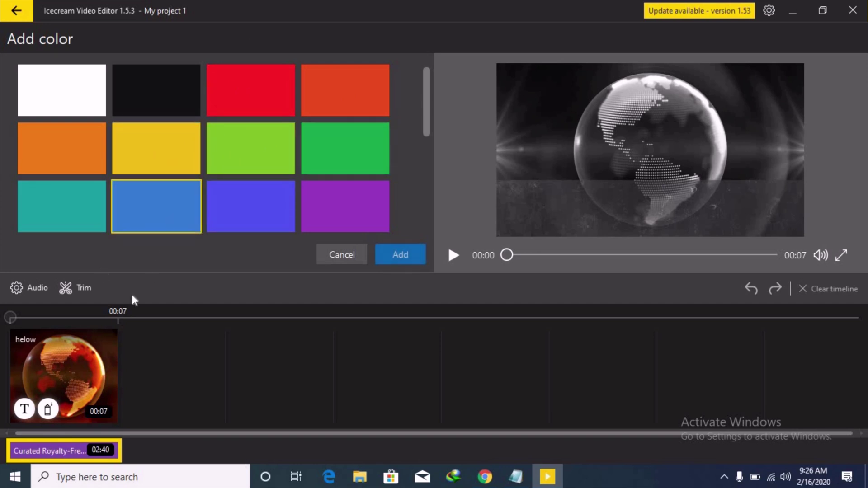
{"action": "scroll", "coordinate": [158, 223], "scroll_direction": "down", "scroll_amount": 5}
{"action": "left_click", "coordinate": [158, 213]}
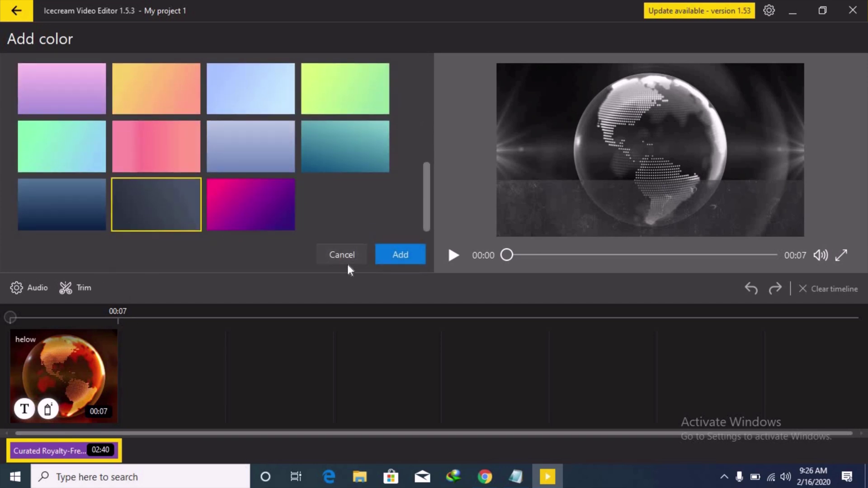
{"action": "left_click", "coordinate": [396, 253]}
{"action": "left_click_drag", "start_coordinate": [190, 83], "coordinate": [68, 356]}
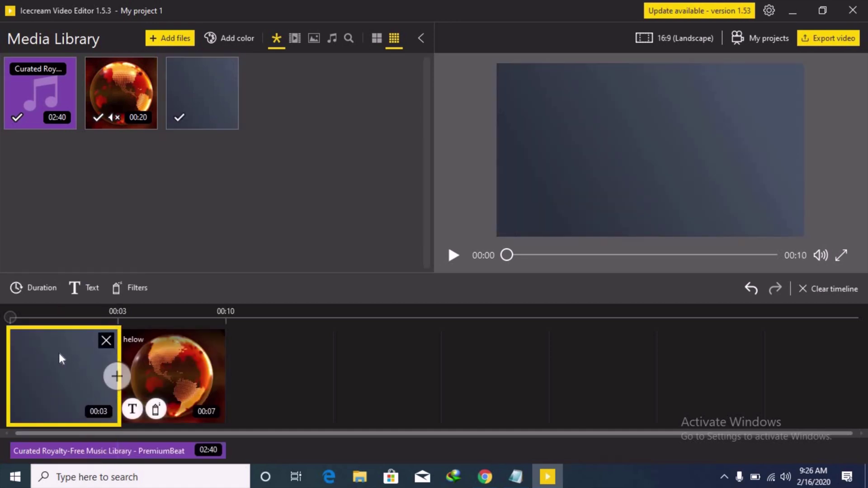
Step: Add the text "hii" to the dark gradient clip in the Mist style, positioned at the center of the frame
{"action": "left_click", "coordinate": [93, 289]}
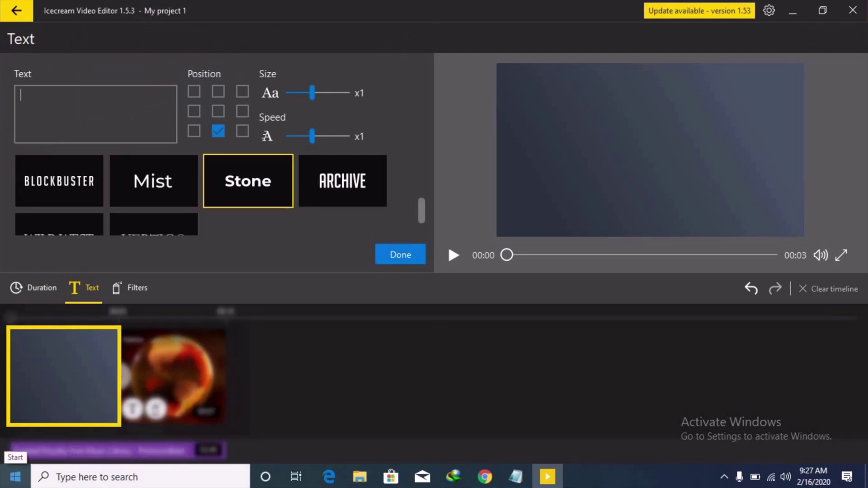
{"action": "type", "text": "hii"}
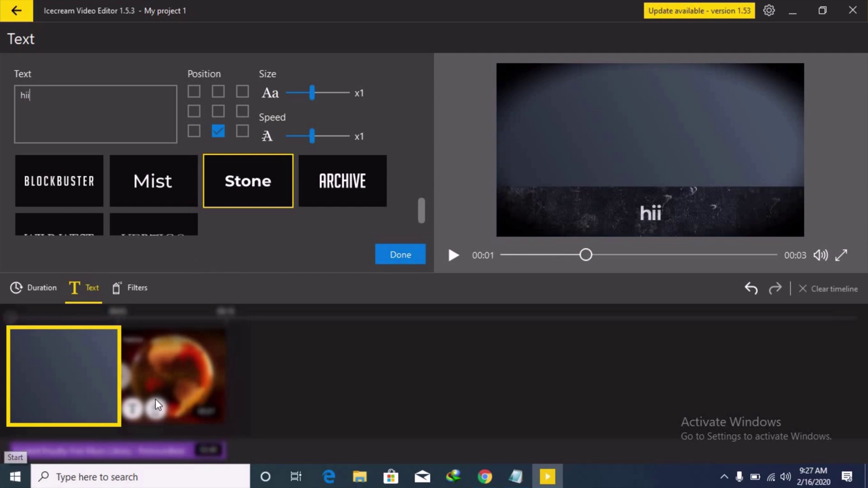
{"action": "left_click", "coordinate": [155, 180]}
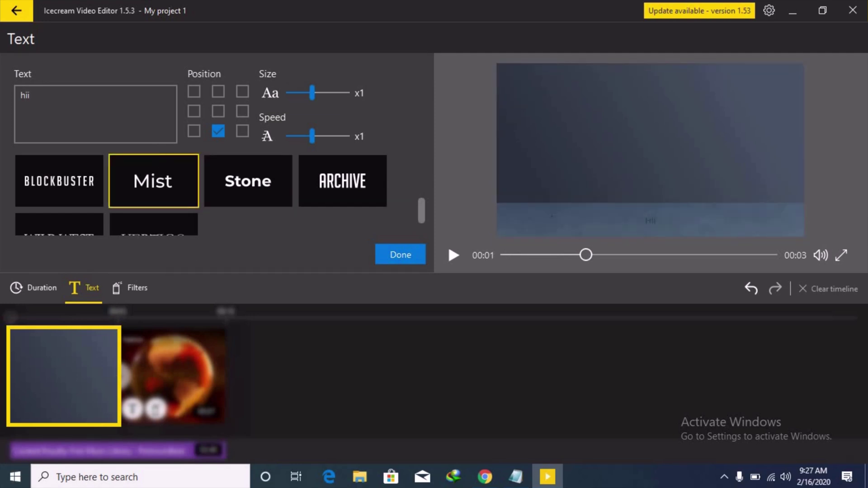
{"action": "left_click", "coordinate": [216, 106]}
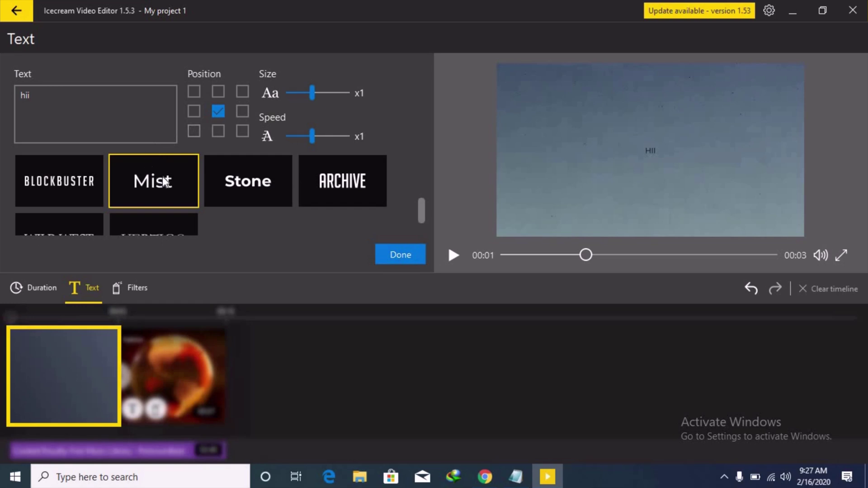
{"action": "left_click", "coordinate": [385, 248]}
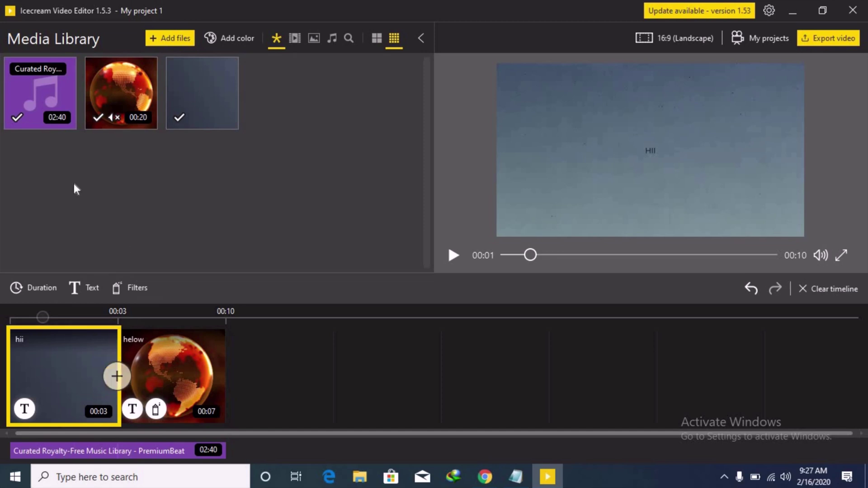
Step: Check the filters available for the gradient clip and the globe clip, keeping Blue Isolation on the globe clip
{"action": "left_click", "coordinate": [117, 376]}
{"action": "left_click", "coordinate": [117, 374]}
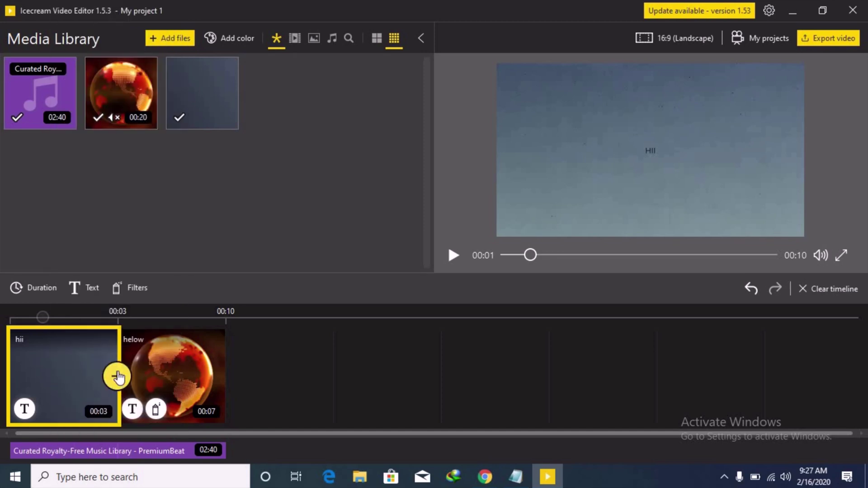
{"action": "left_click", "coordinate": [117, 287]}
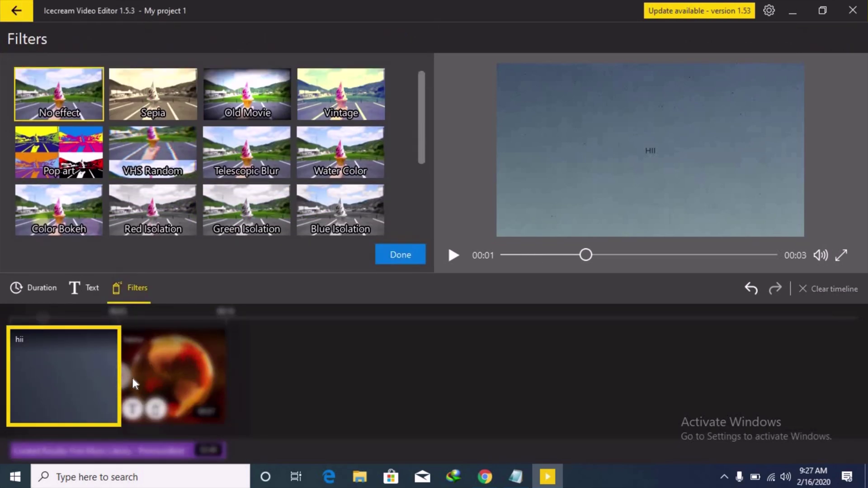
{"action": "left_click", "coordinate": [132, 379]}
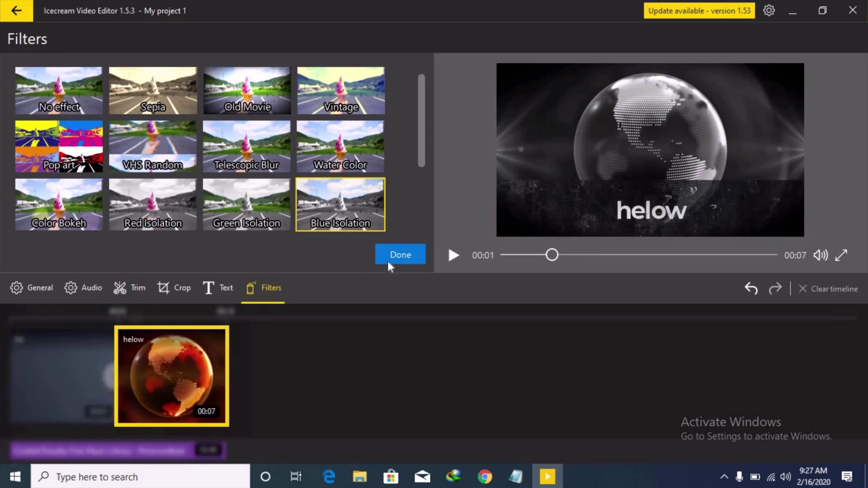
{"action": "left_click", "coordinate": [401, 251]}
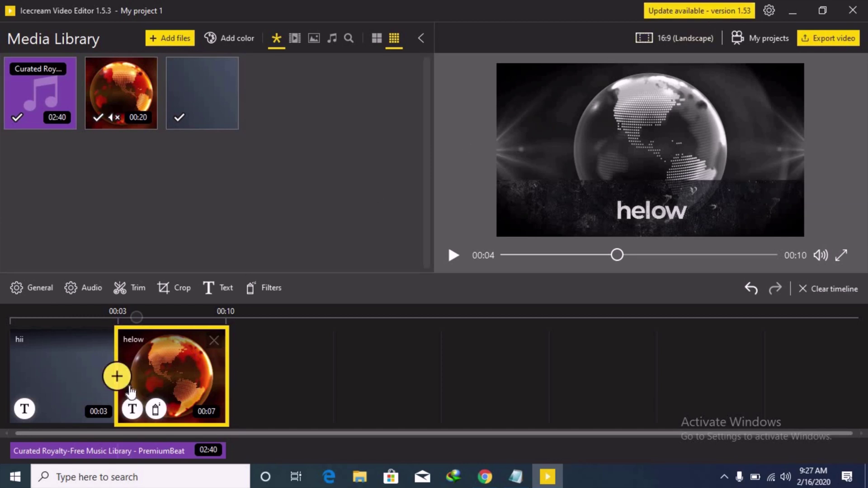
Step: Request the version 1.53 download from the Icecream Video Editor change log page in the browser and return to the editor
{"action": "left_click", "coordinate": [687, 12]}
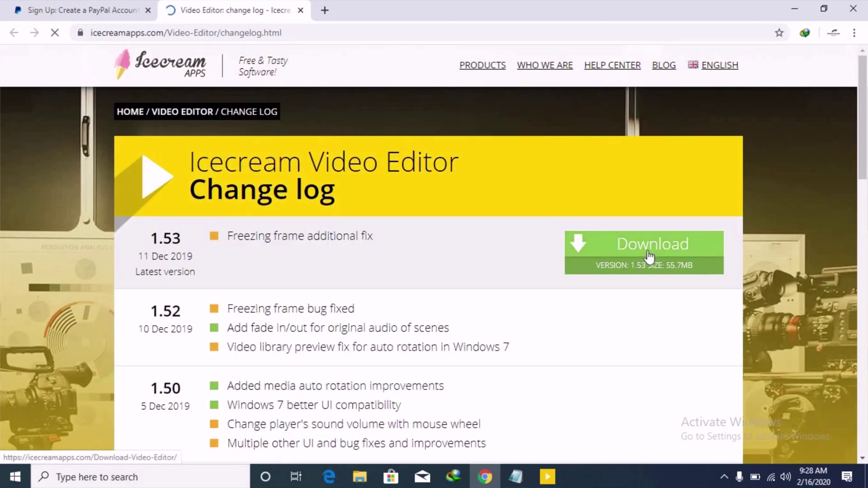
{"action": "left_click", "coordinate": [650, 257]}
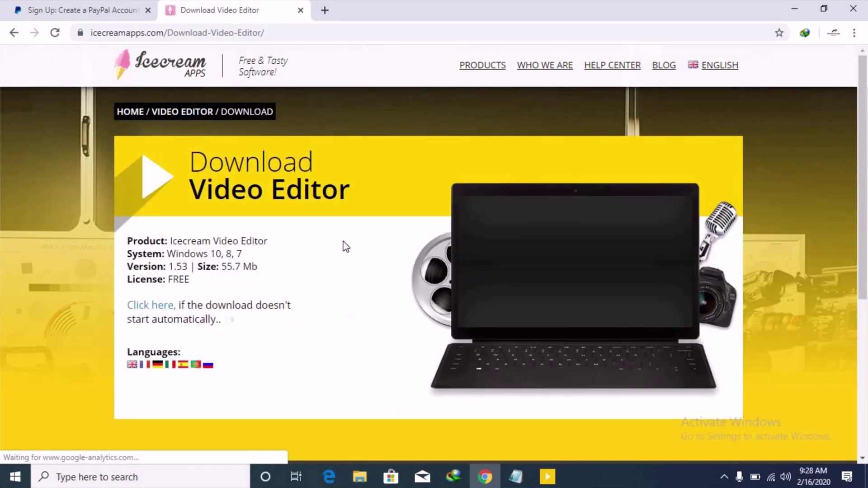
{"action": "left_click", "coordinate": [795, 6]}
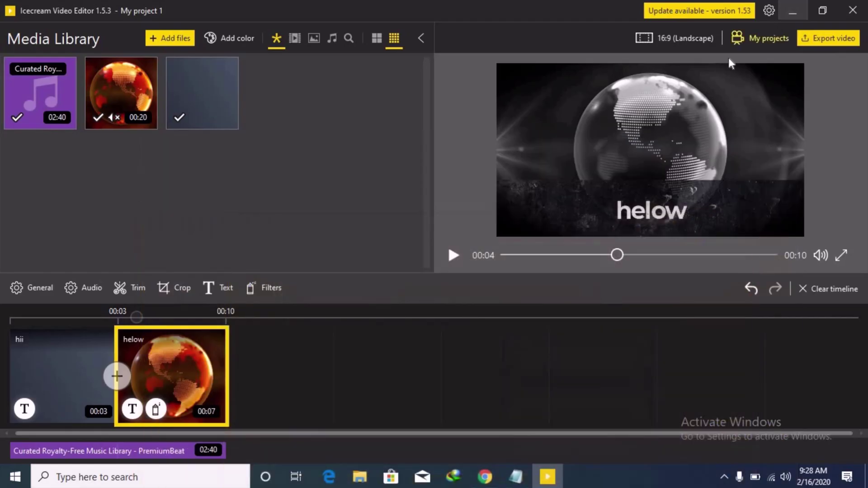
Step: Try preparing the video export with the filename "hi", and dismiss the export settings without exporting
{"action": "left_click", "coordinate": [821, 39]}
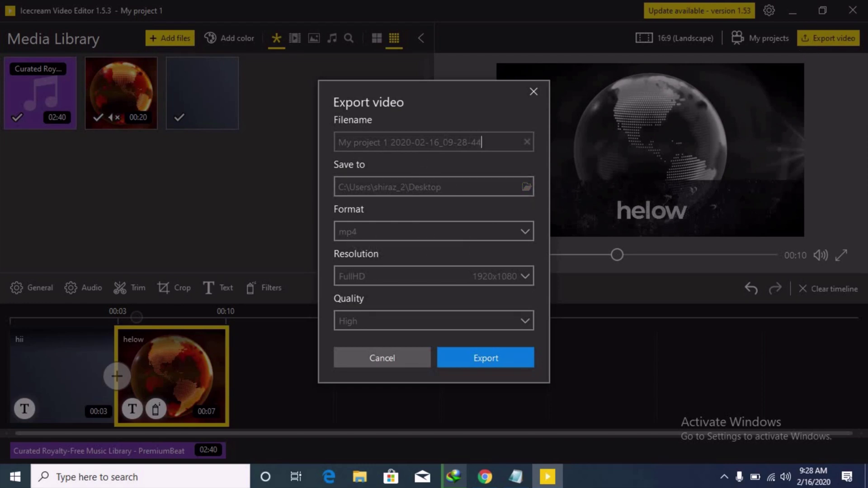
{"action": "key", "text": "BackSpace"}
{"action": "key", "text": "BackSpace"}
{"action": "key", "text": "BackSpace"}
{"action": "key", "text": "BackSpace"}
{"action": "key", "text": "BackSpace"}
{"action": "key", "text": "BackSpace"}
{"action": "key", "text": "BackSpace"}
{"action": "key", "text": "BackSpace"}
{"action": "key", "text": "BackSpace"}
{"action": "key", "text": "BackSpace"}
{"action": "key", "text": "BackSpace"}
{"action": "key", "text": "BackSpace"}
{"action": "key", "text": "BackSpace"}
{"action": "key", "text": "BackSpace"}
{"action": "key", "text": "BackSpace"}
{"action": "key", "text": "BackSpace"}
{"action": "key", "text": "BackSpace"}
{"action": "key", "text": "BackSpace"}
{"action": "key", "text": "BackSpace"}
{"action": "key", "text": "BackSpace"}
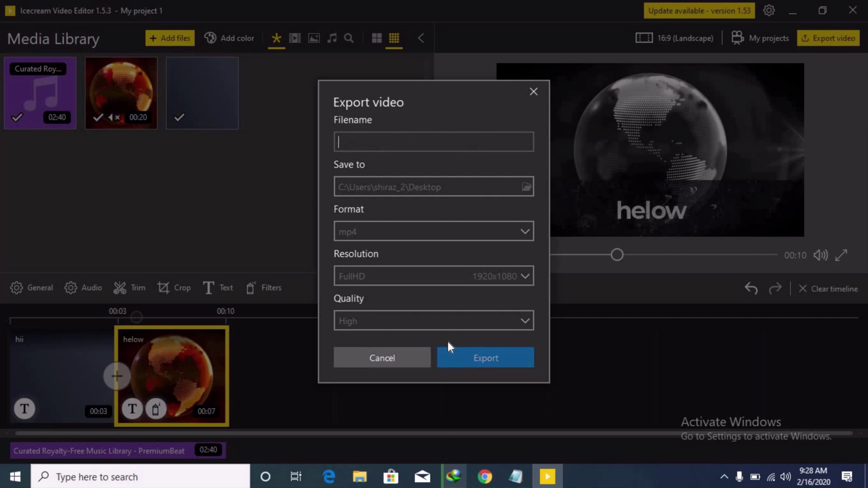
{"action": "type", "text": "hi"}
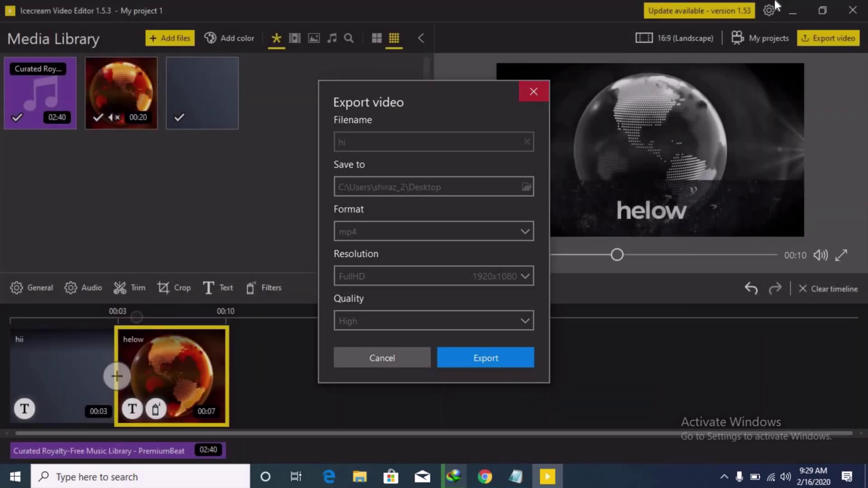
{"action": "key", "text": "Escape"}
Step: Look at the desktop, return to the editor, and review the export settings without exporting
{"action": "left_click", "coordinate": [793, 11]}
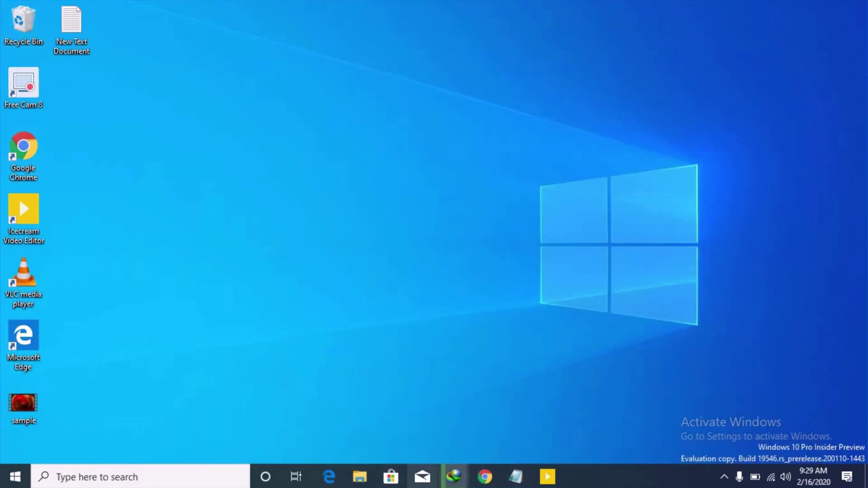
{"action": "left_click", "coordinate": [548, 477]}
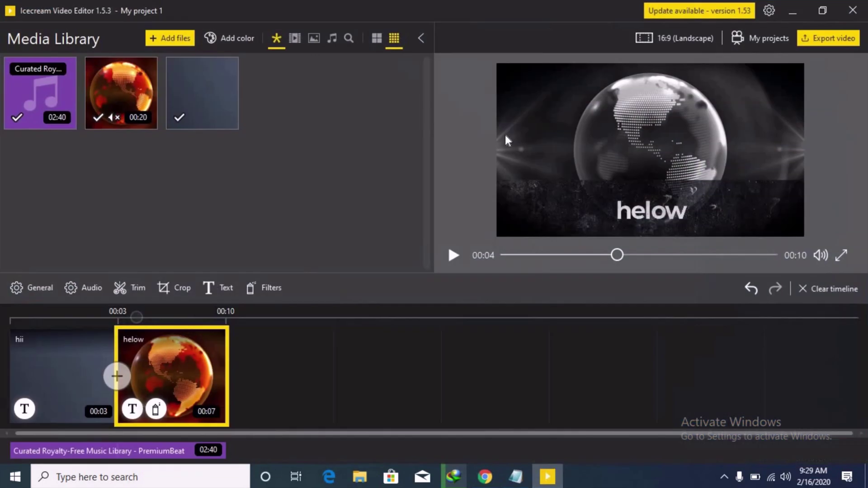
{"action": "left_click", "coordinate": [824, 40]}
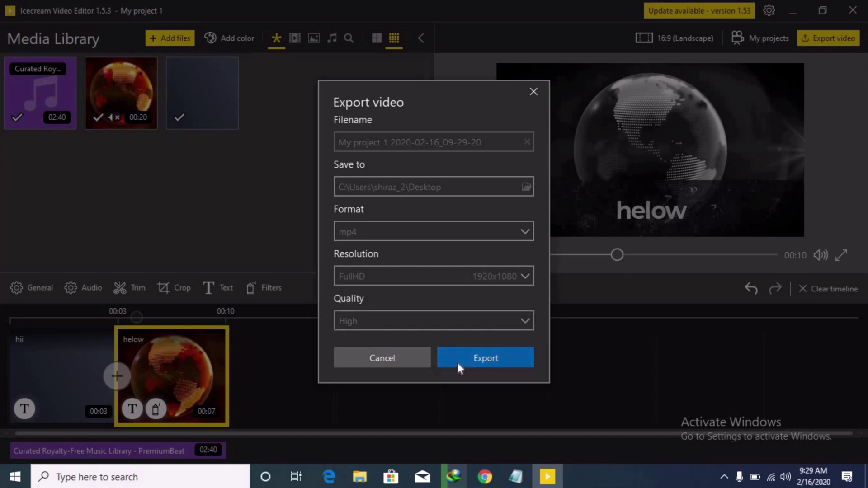
{"action": "left_click", "coordinate": [534, 91]}
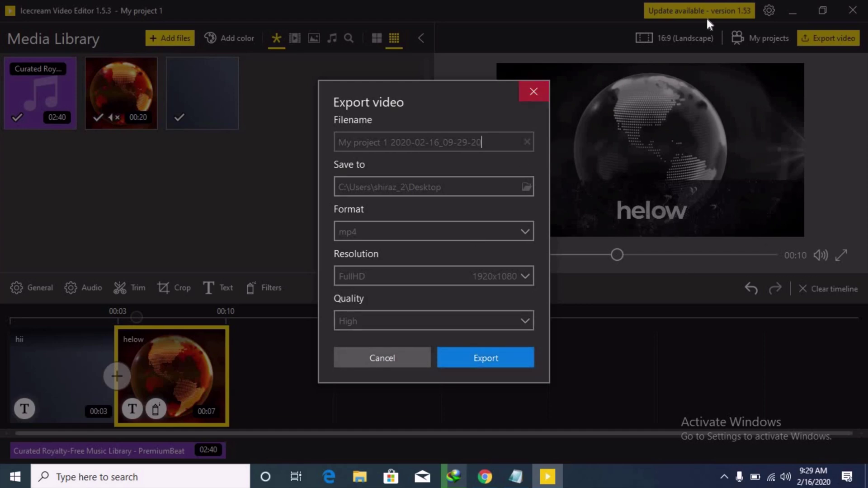
Step: Close the video editor and open the "sample" video from the desktop in the video player
{"action": "left_click", "coordinate": [853, 10]}
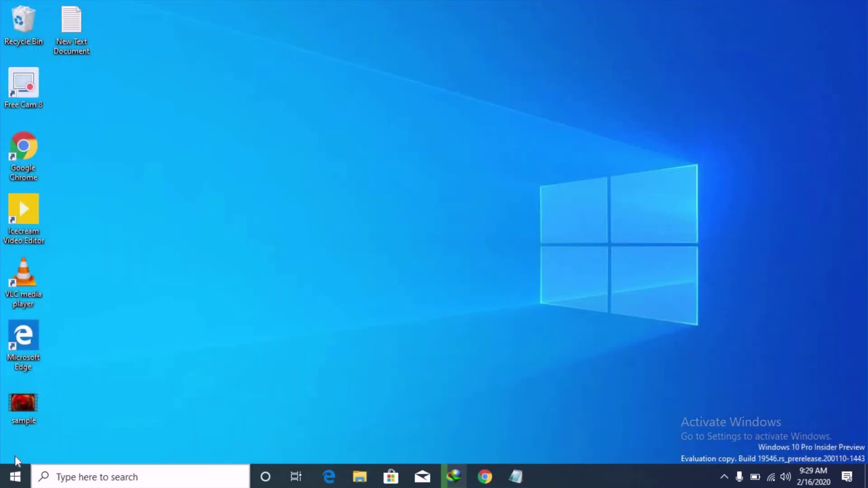
{"action": "double_click", "coordinate": [33, 401]}
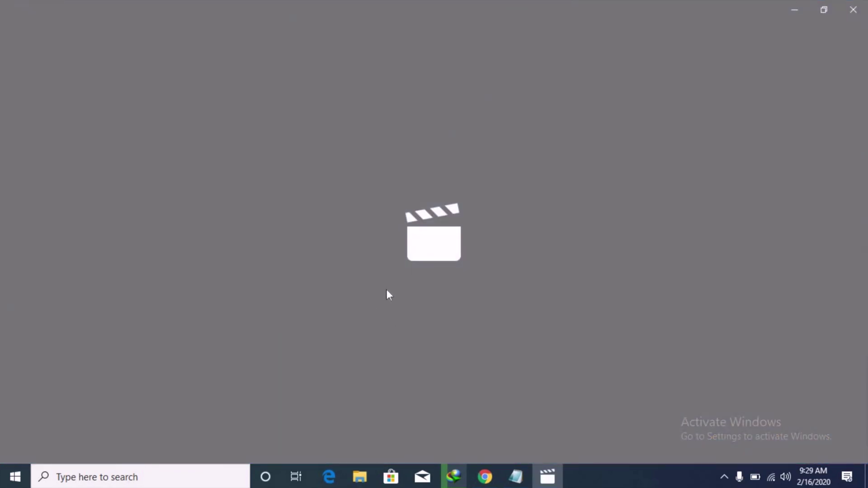